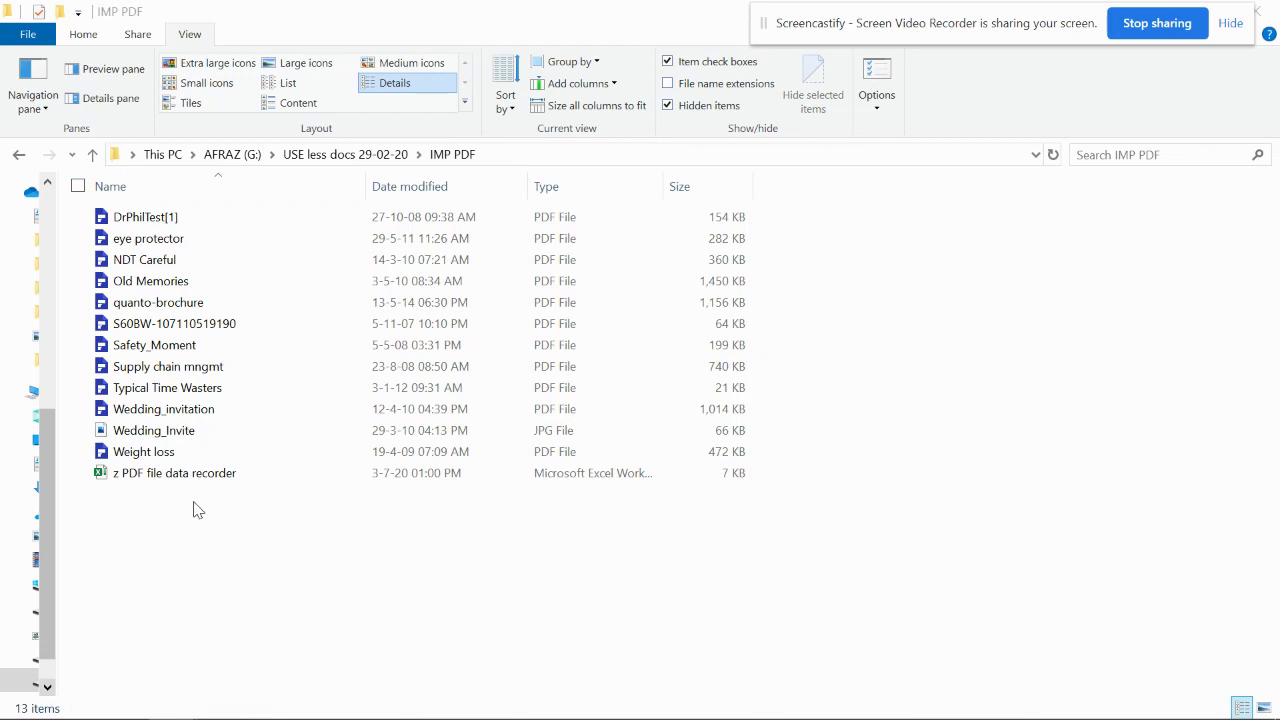
Copy the file name DrPhilTest[1] from its rename box, leaving the file unrenamed.
click(172, 476)
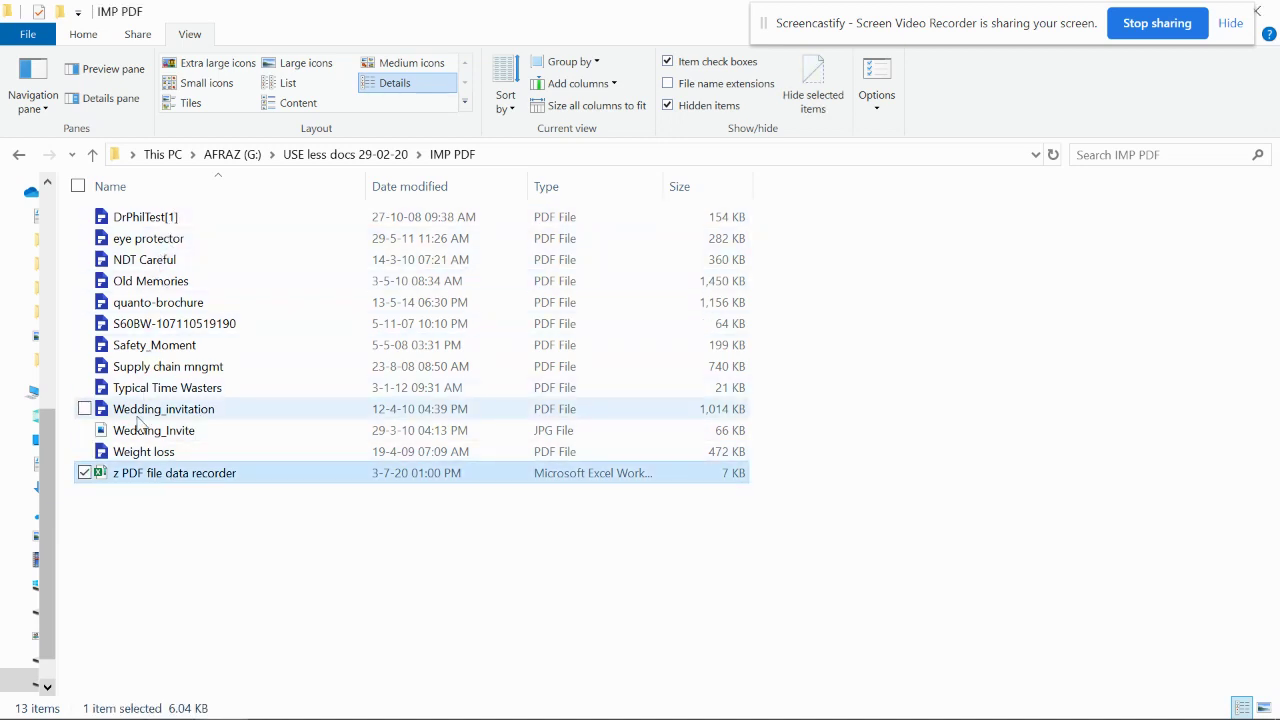
click(142, 218)
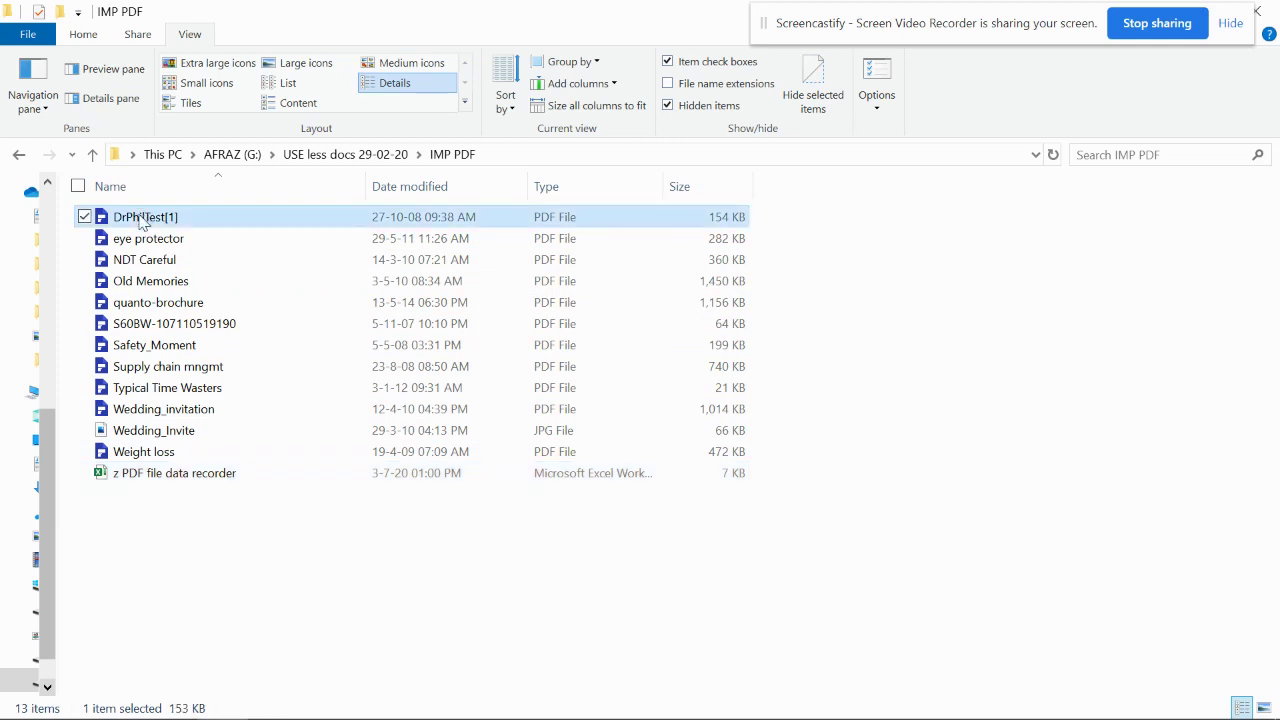
click(142, 218)
right_click(138, 216)
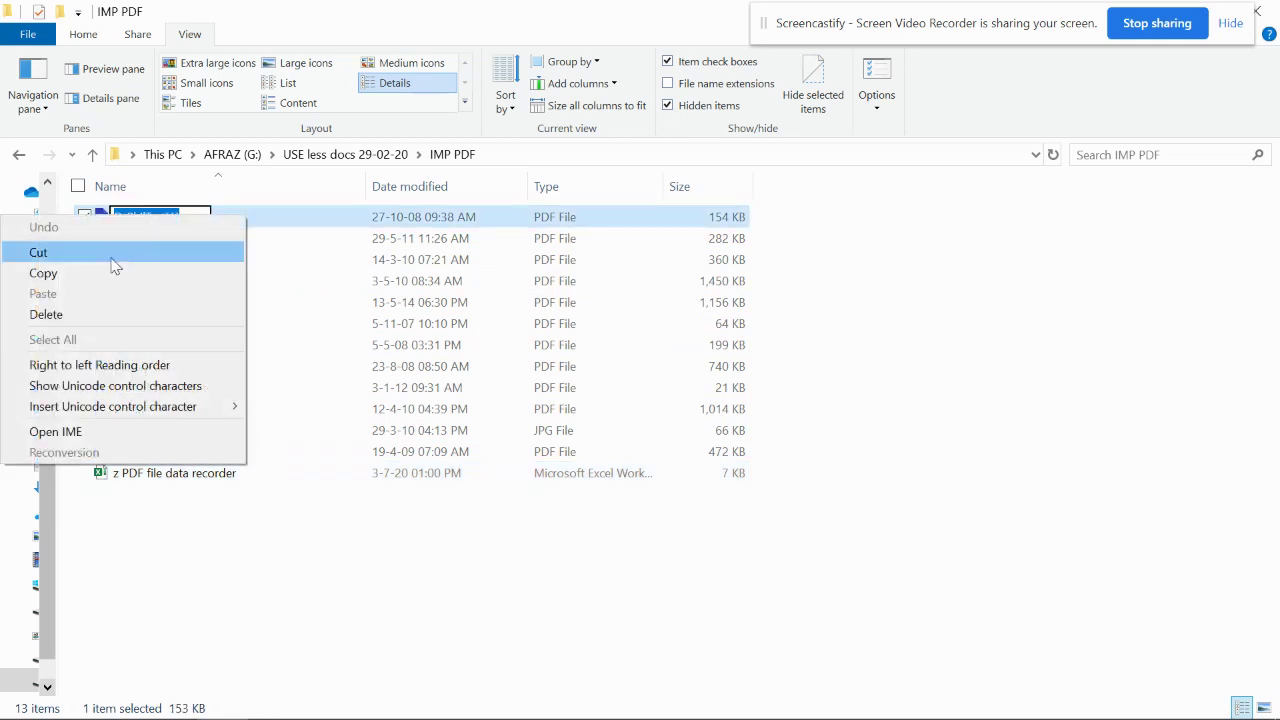
click(101, 276)
click(208, 477)
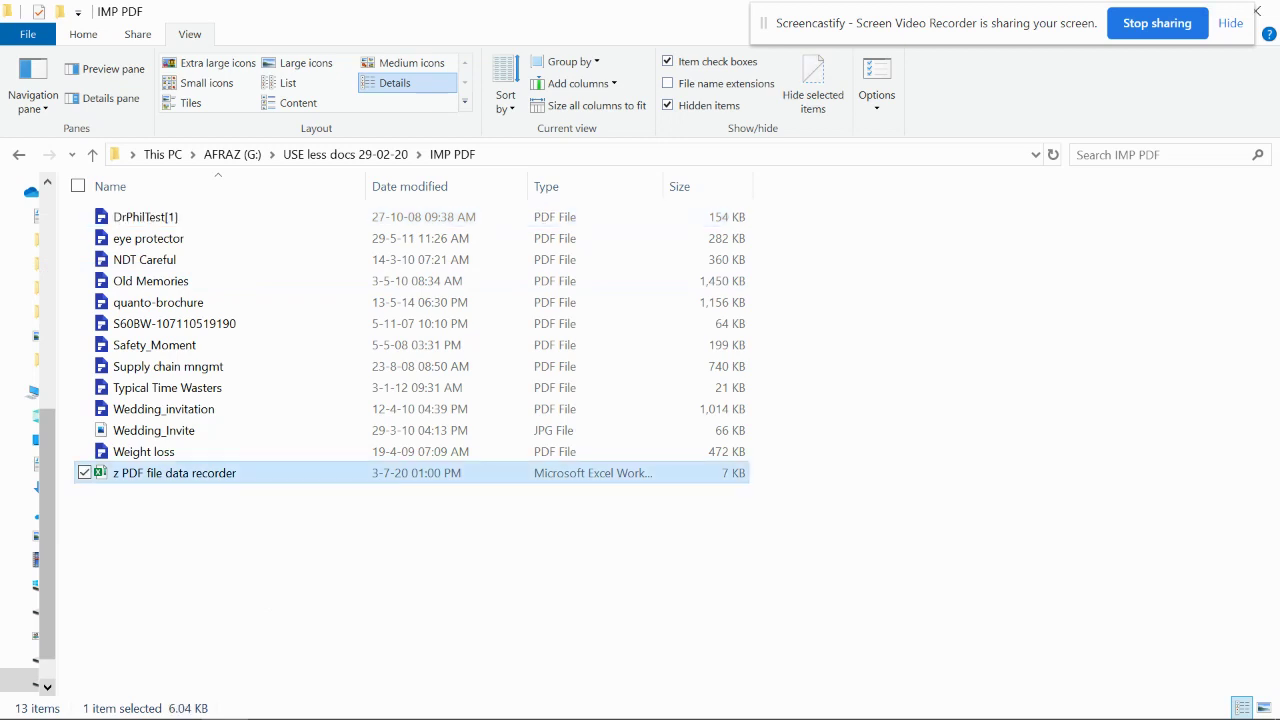
Paste the copied name DrPhilTest[1] into cell B7.
mouse_move(535, 710)
click(571, 700)
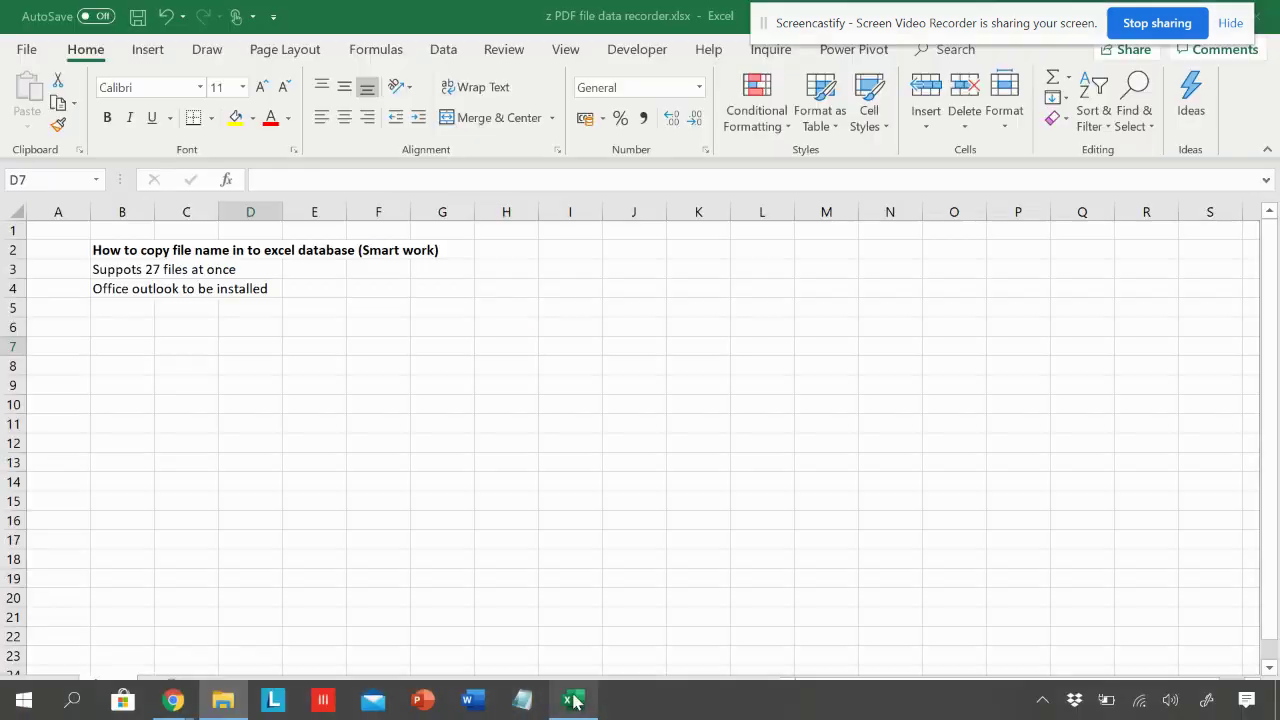
click(130, 346)
right_click(130, 346)
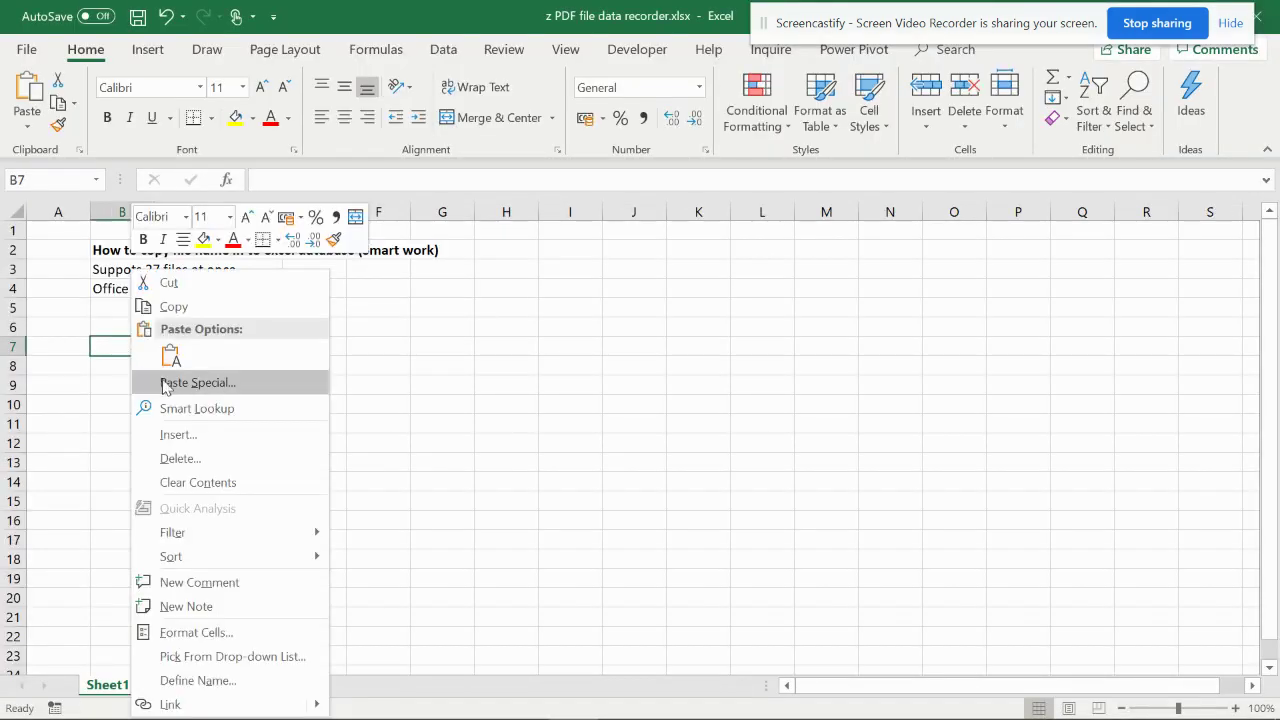
click(170, 349)
click(124, 390)
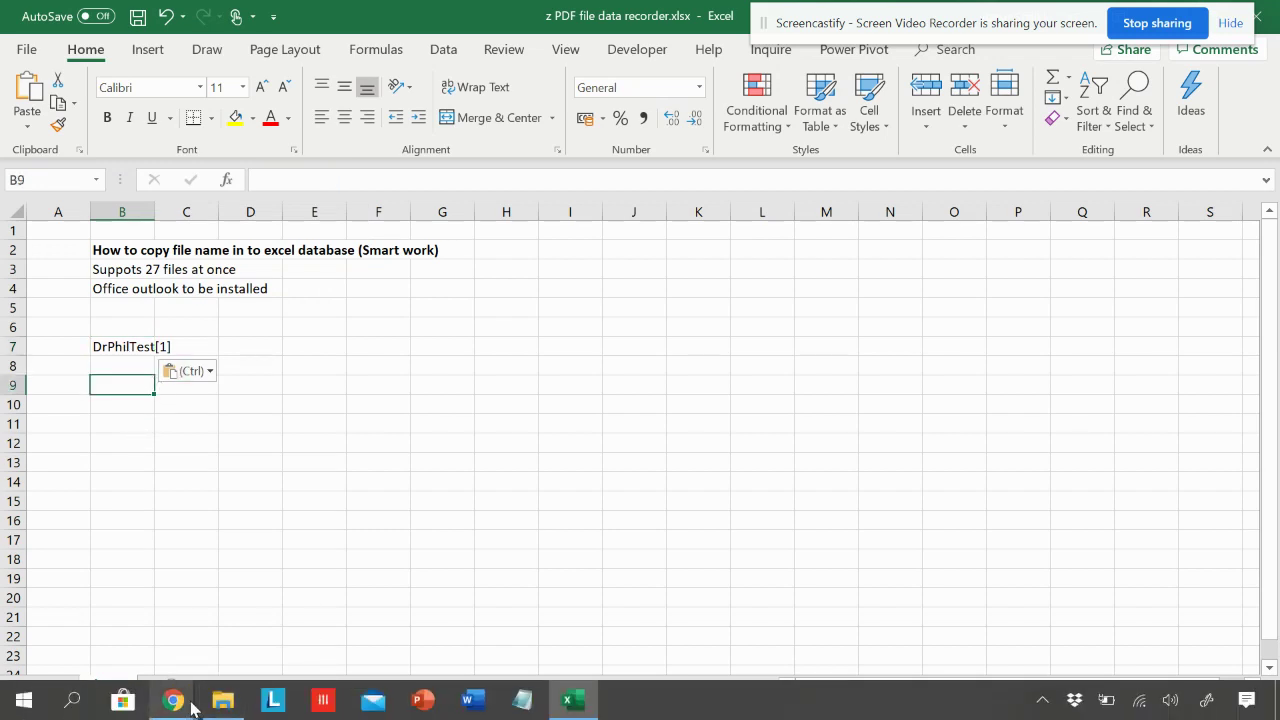
click(223, 700)
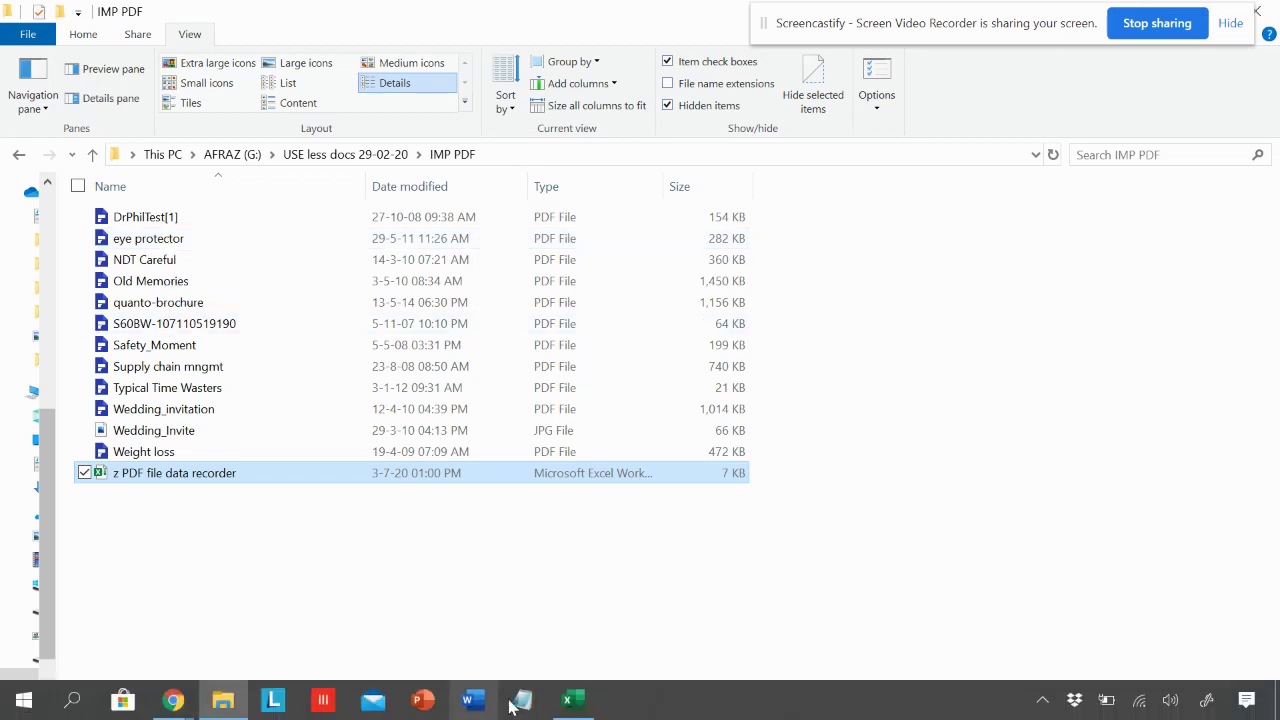
click(571, 698)
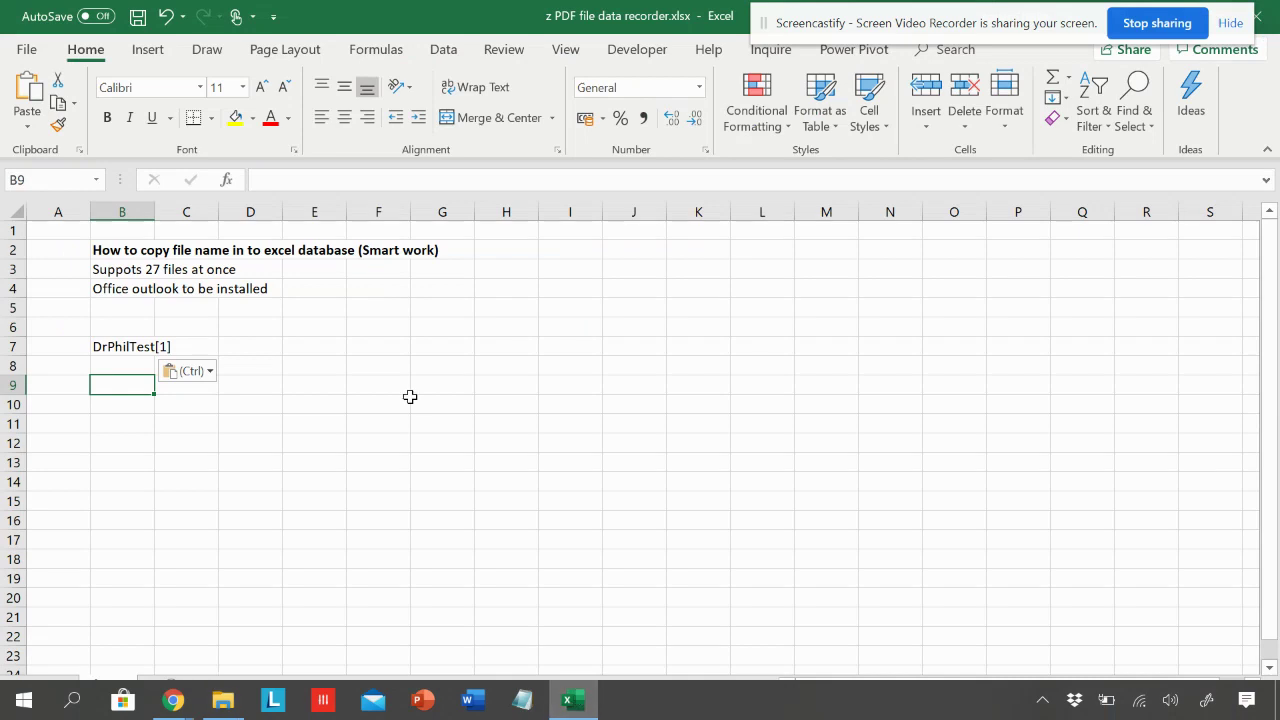
Correct 'Suppots' to 'Supports' in cell B3.
click(136, 252)
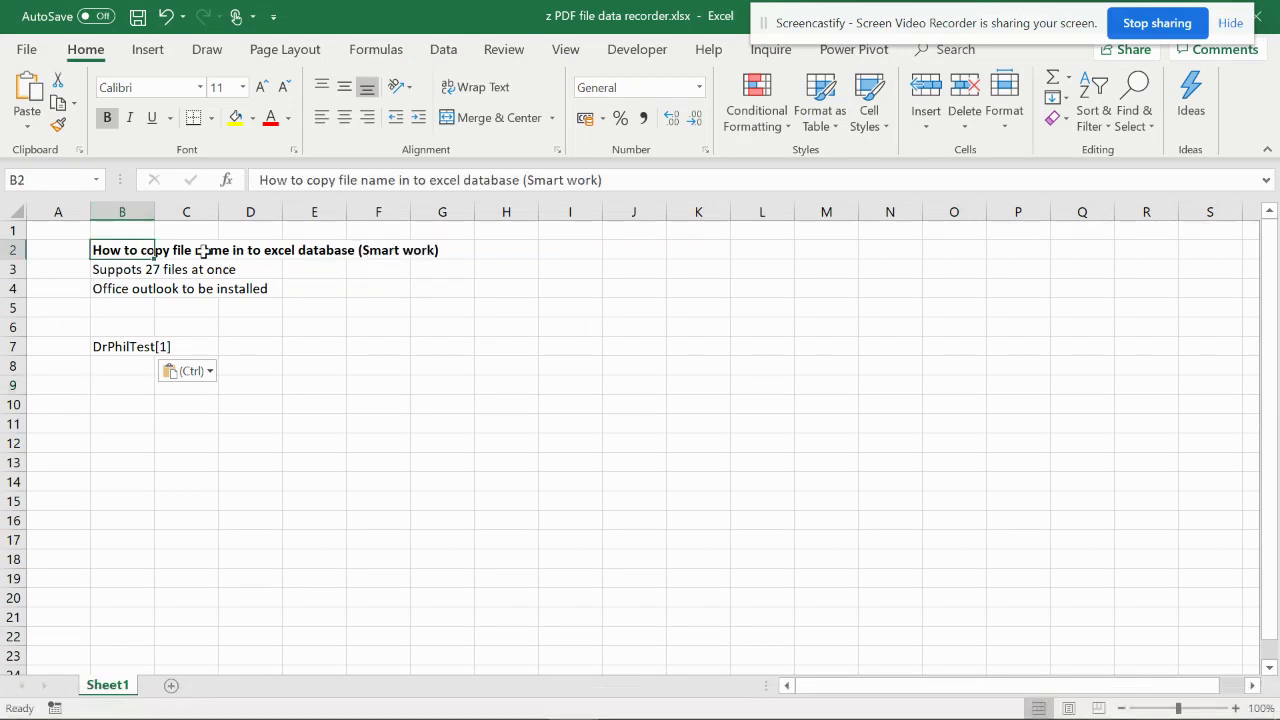
click(129, 272)
double_click(129, 272)
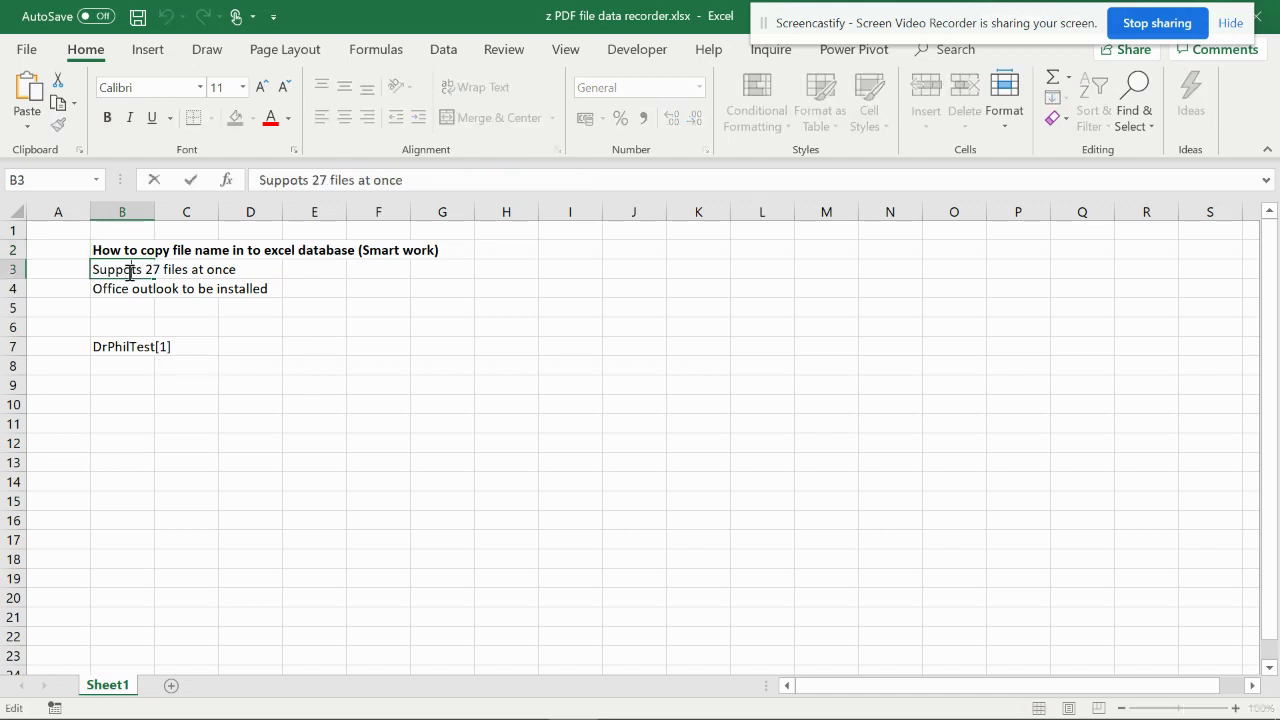
text(r)
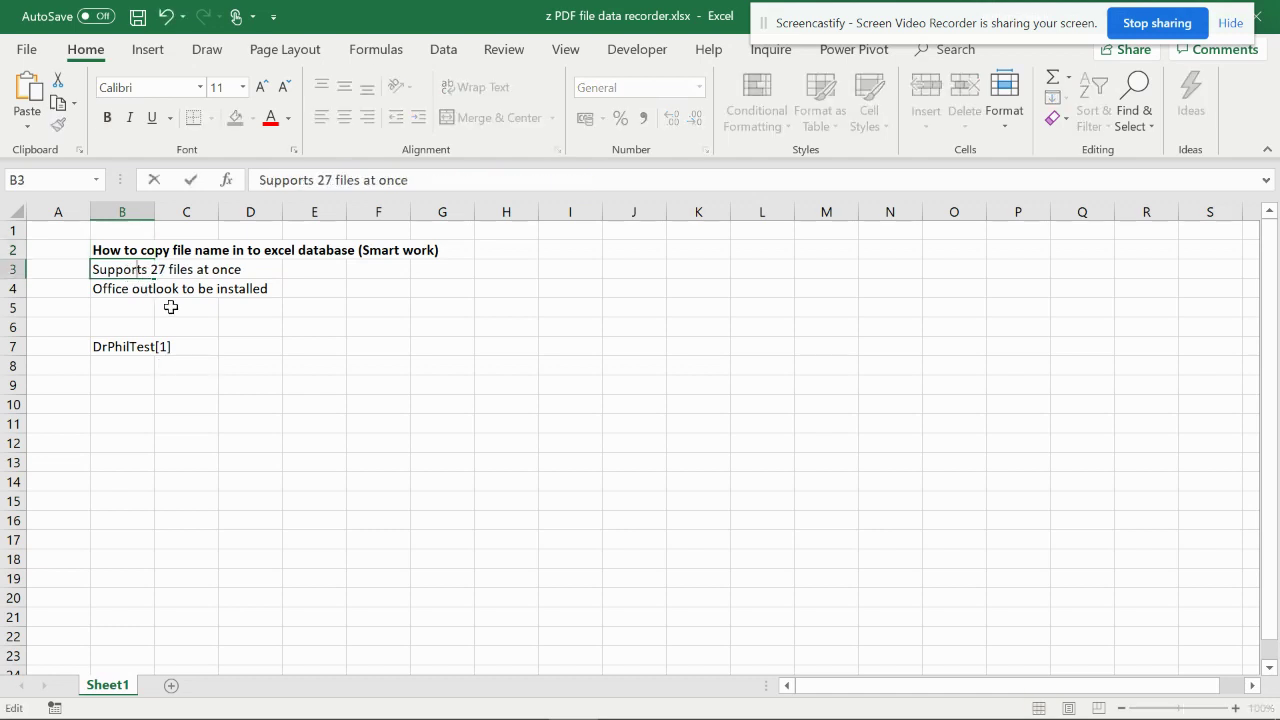
click(171, 306)
click(135, 272)
AutoFit column B to its longest text.
click(135, 290)
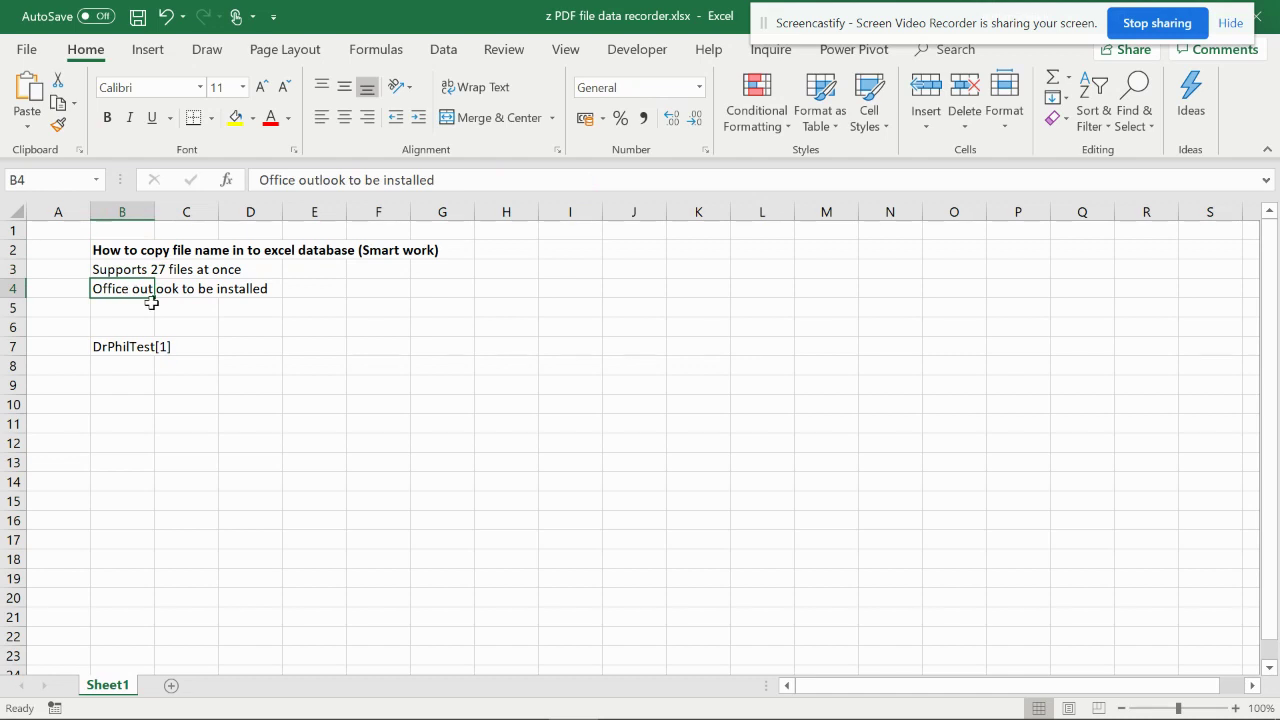
click(125, 347)
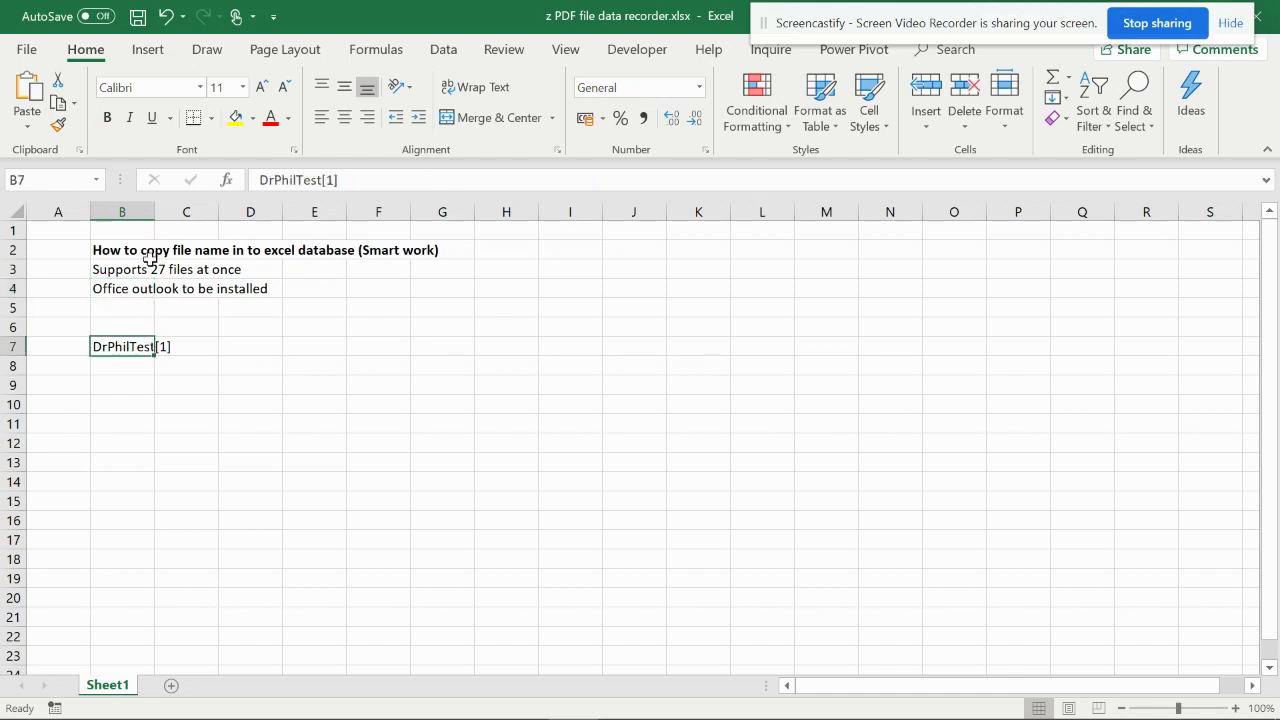
double_click(154, 212)
Copy the eye protector file name from its rename box in IMP PDF.
mouse_move(293, 718)
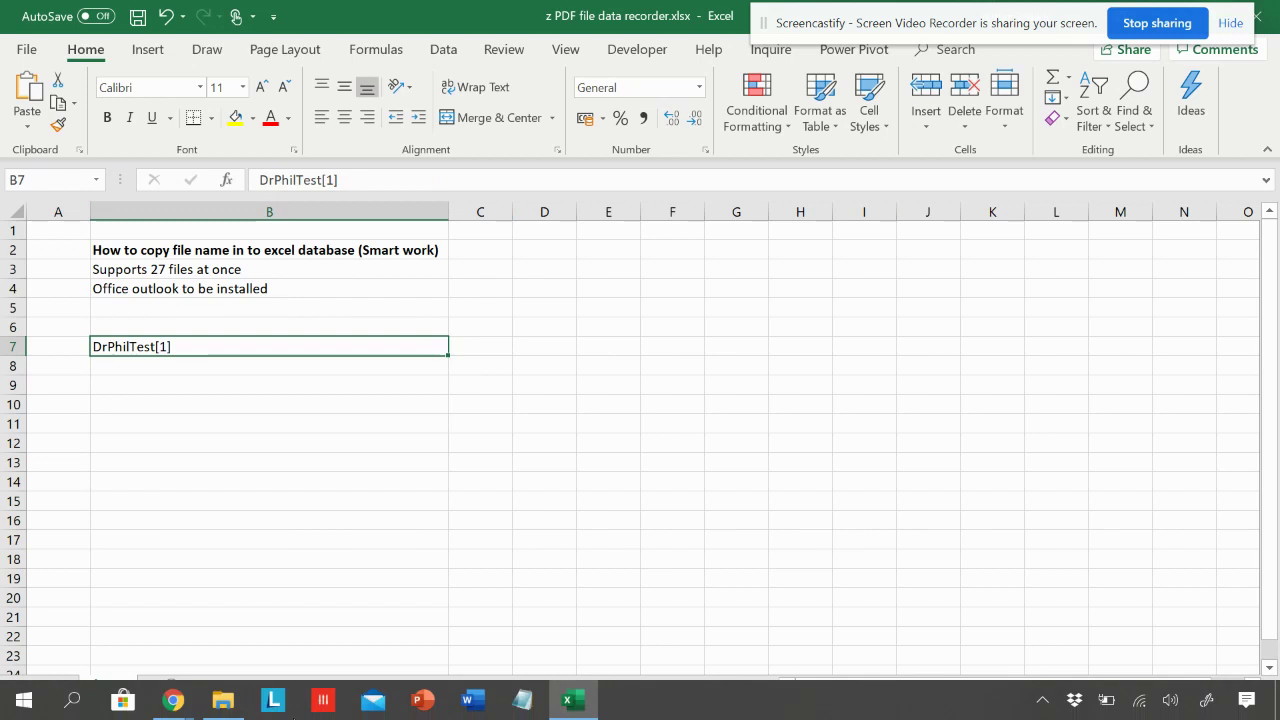
click(222, 700)
click(168, 240)
right_click(168, 240)
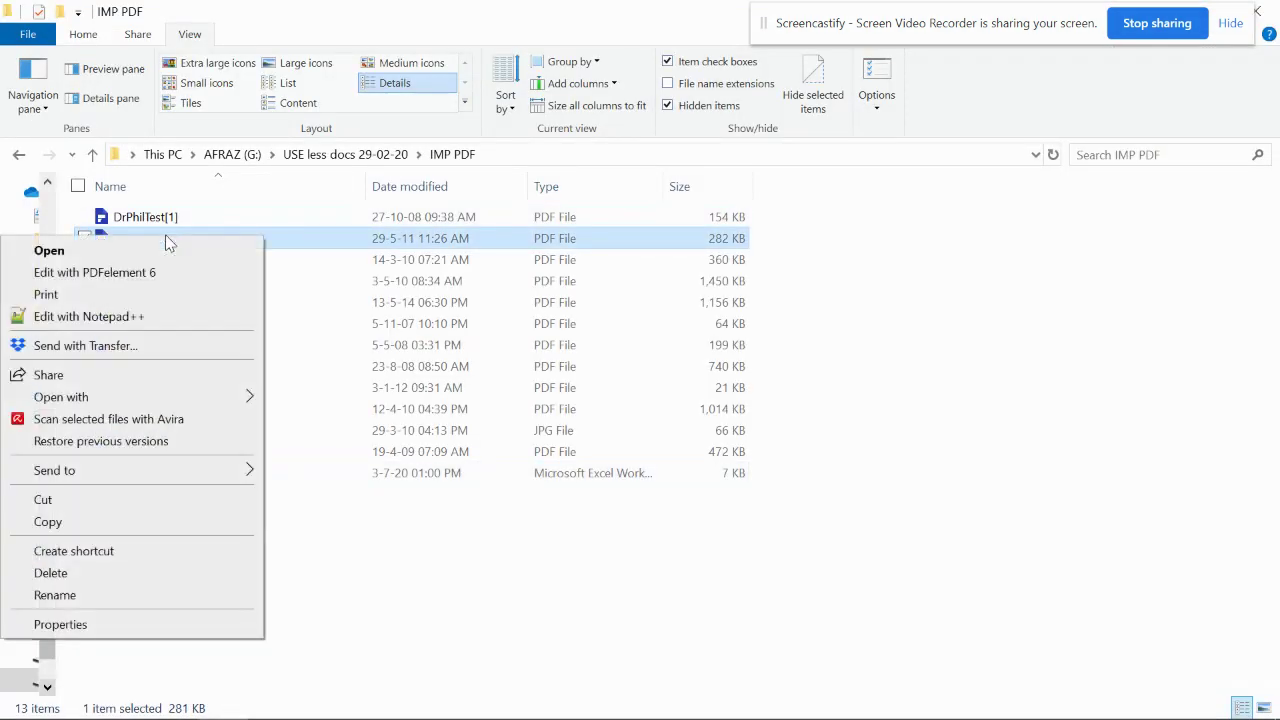
click(60, 595)
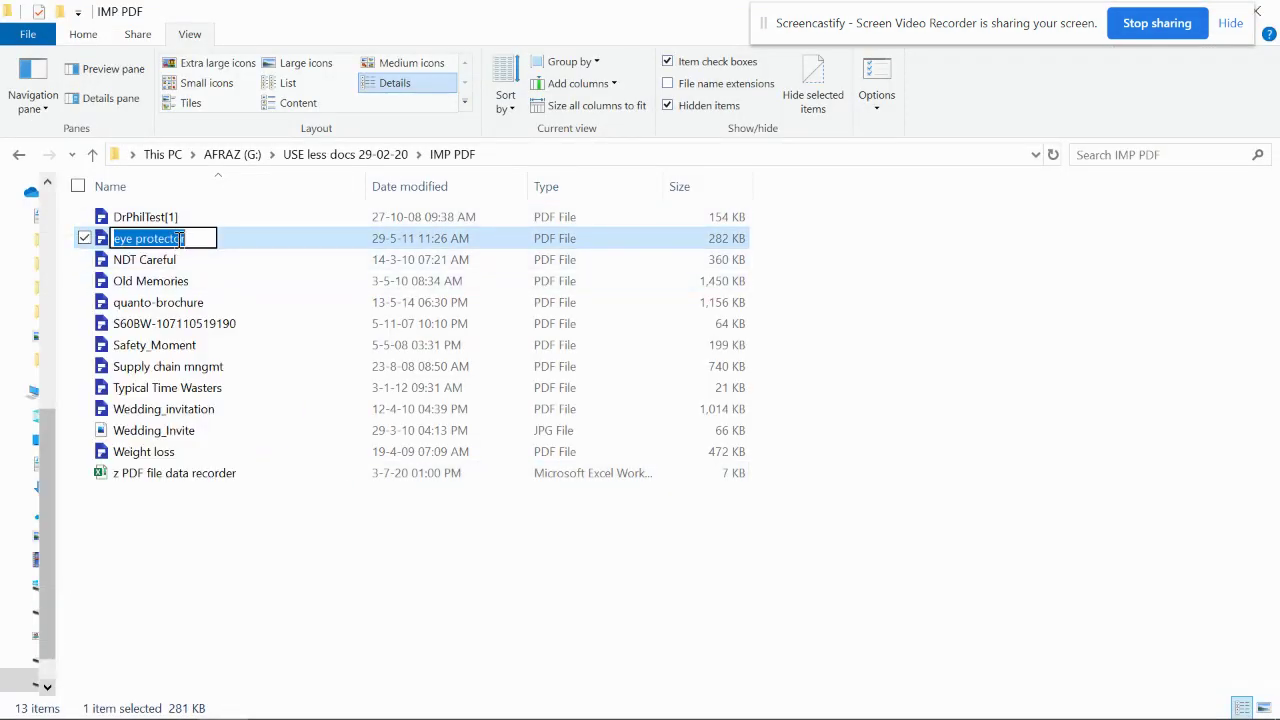
right_click(170, 238)
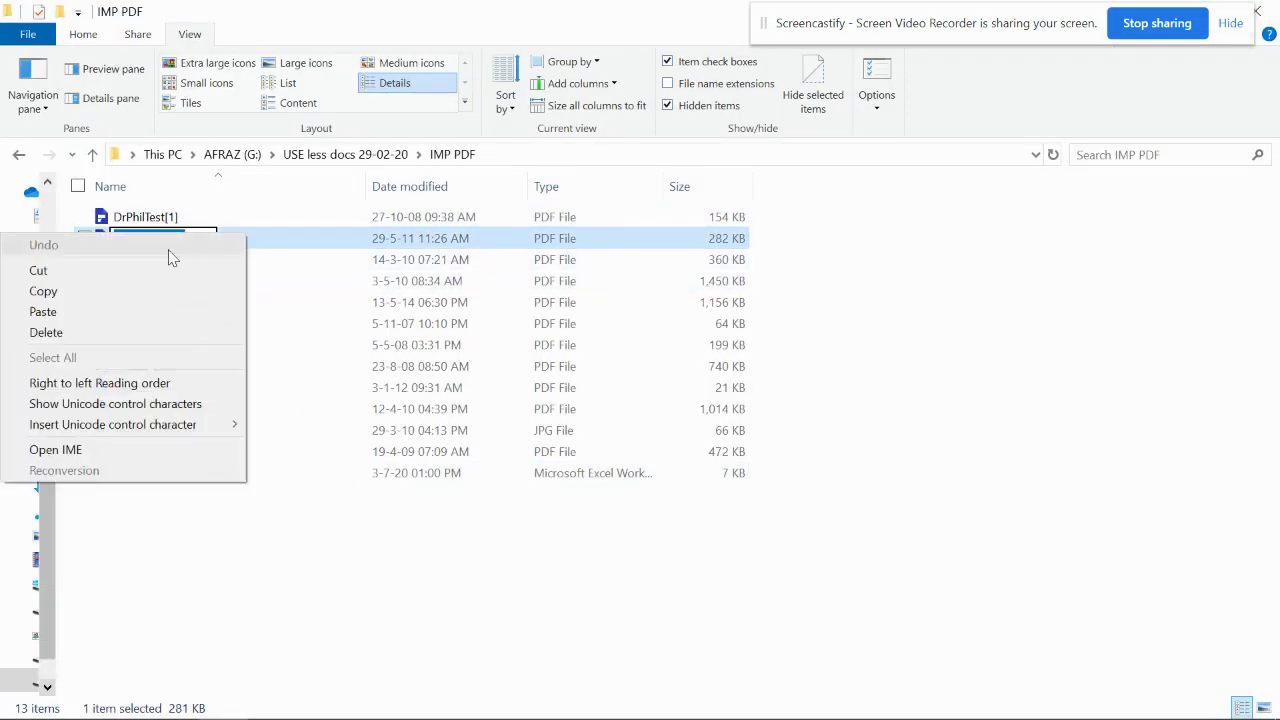
click(65, 297)
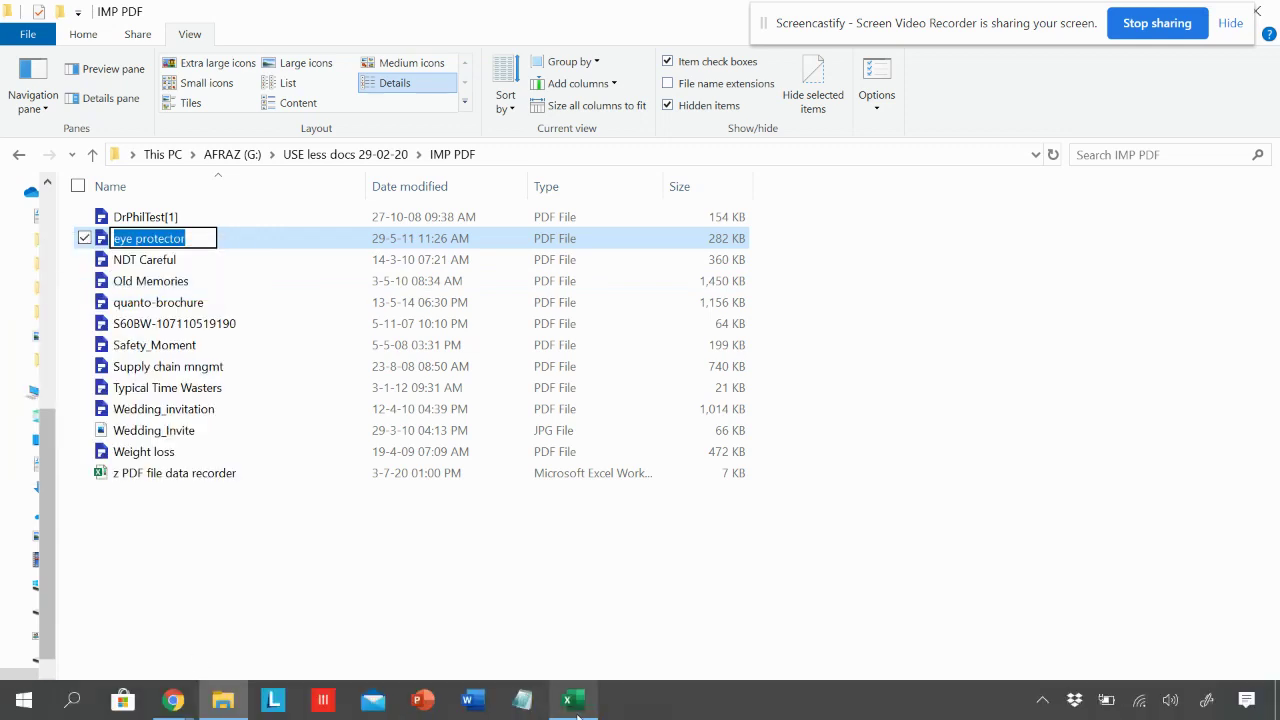
Paste eye protector into cell B8, then return to the IMP PDF folder.
click(571, 700)
click(128, 364)
right_click(128, 367)
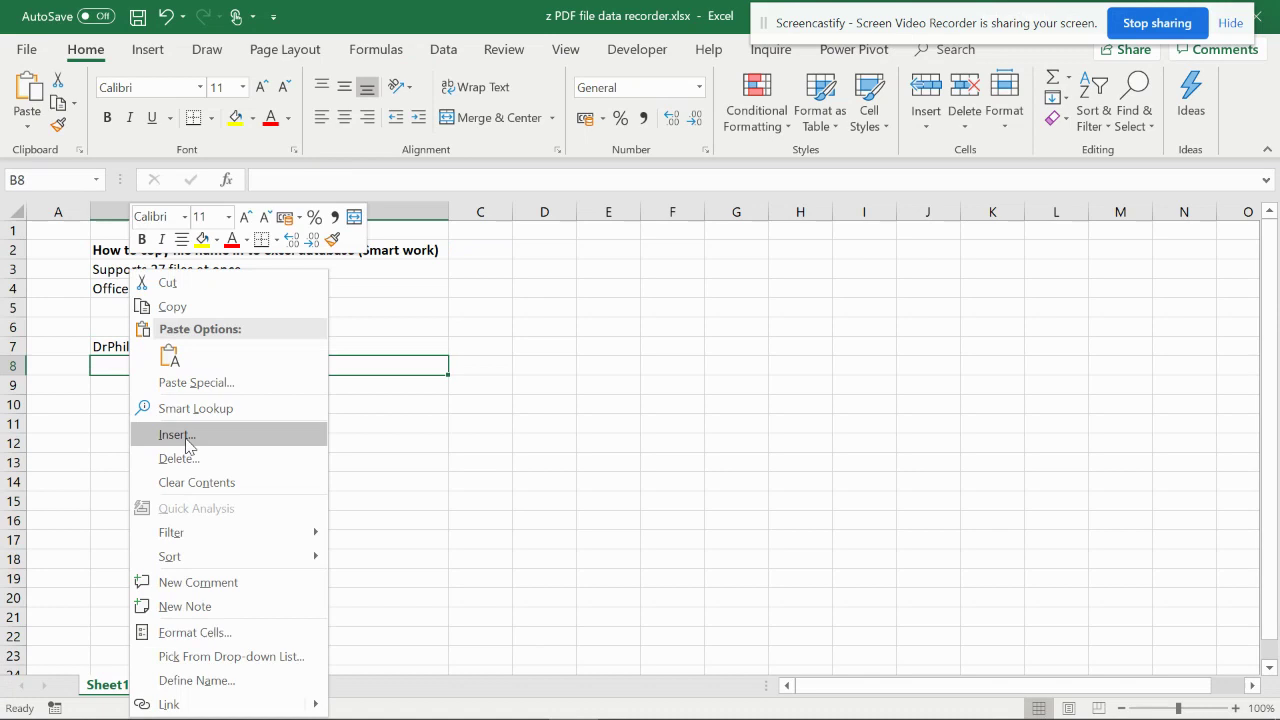
click(169, 355)
click(204, 425)
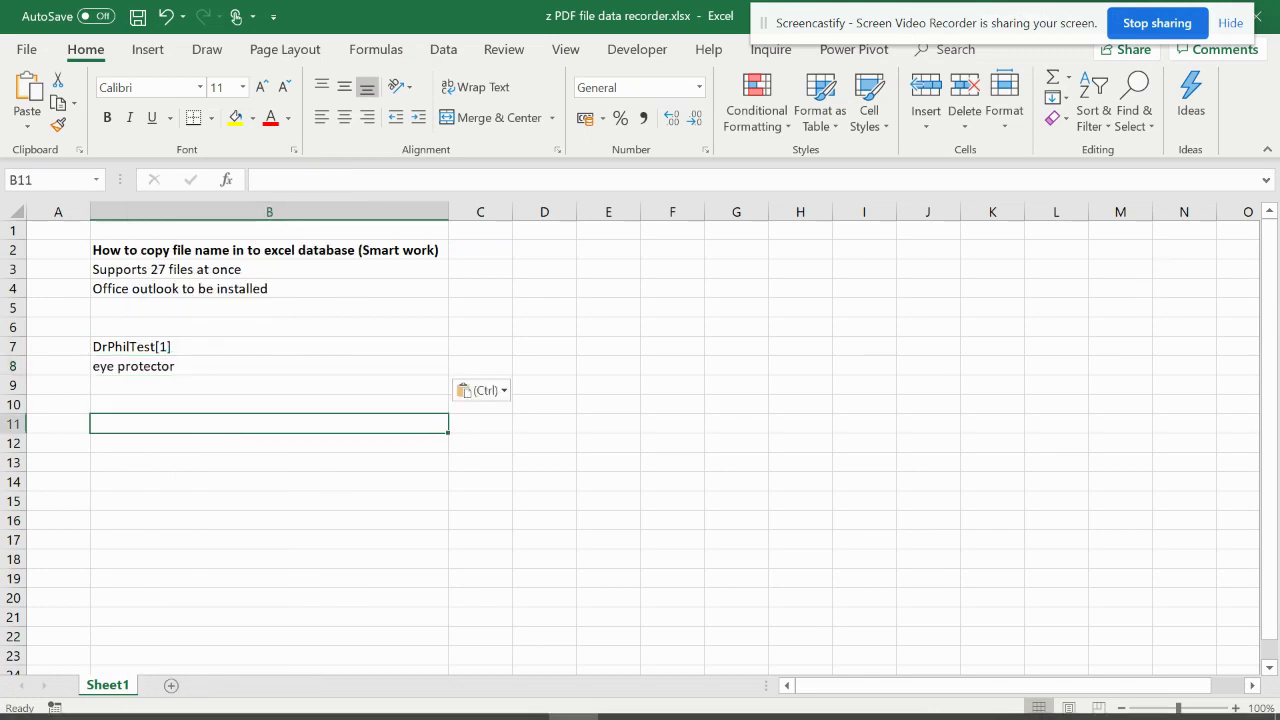
click(228, 703)
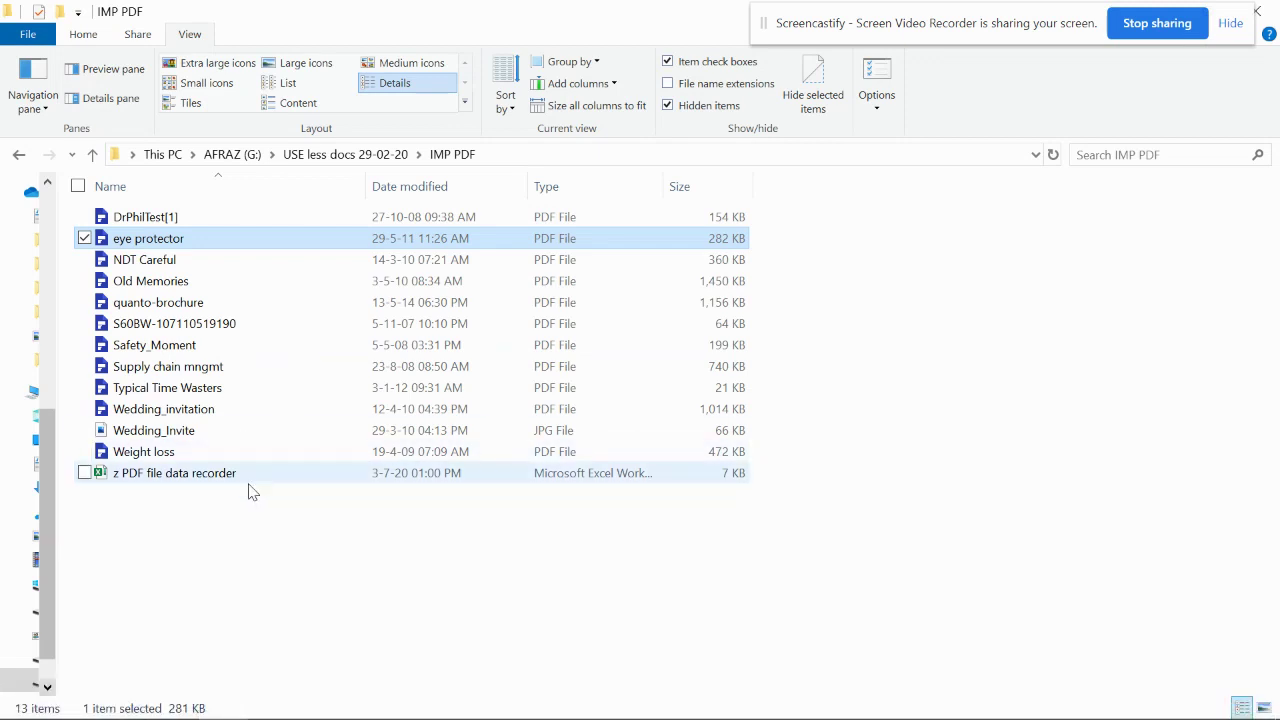
Select all files in IMP PDF except the z PDF file data recorder workbook.
right_click(217, 528)
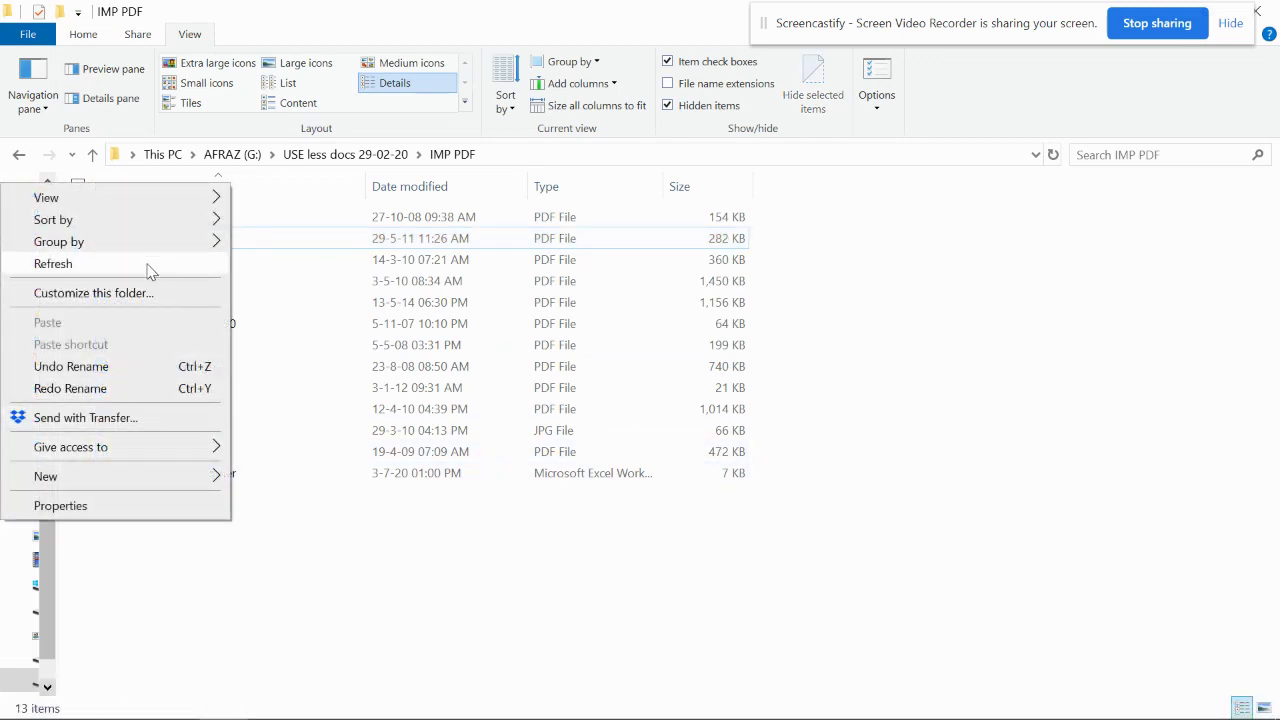
click(199, 604)
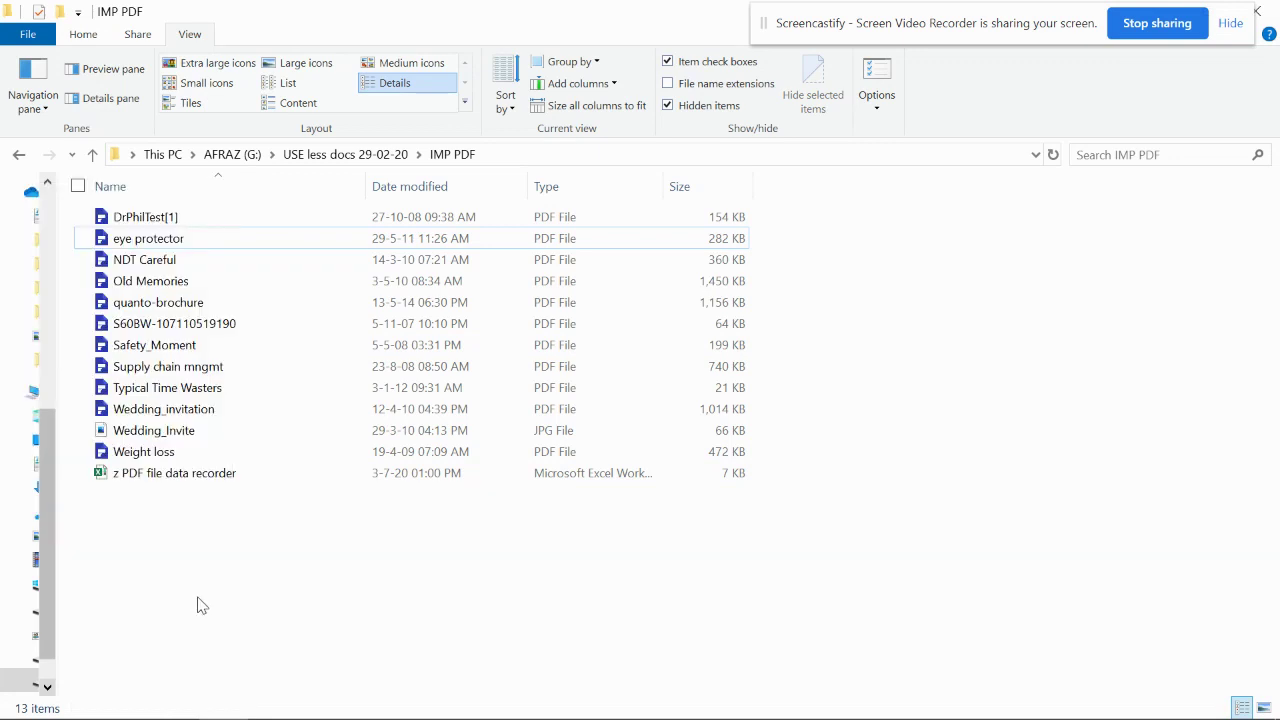
key(ctrl+a)
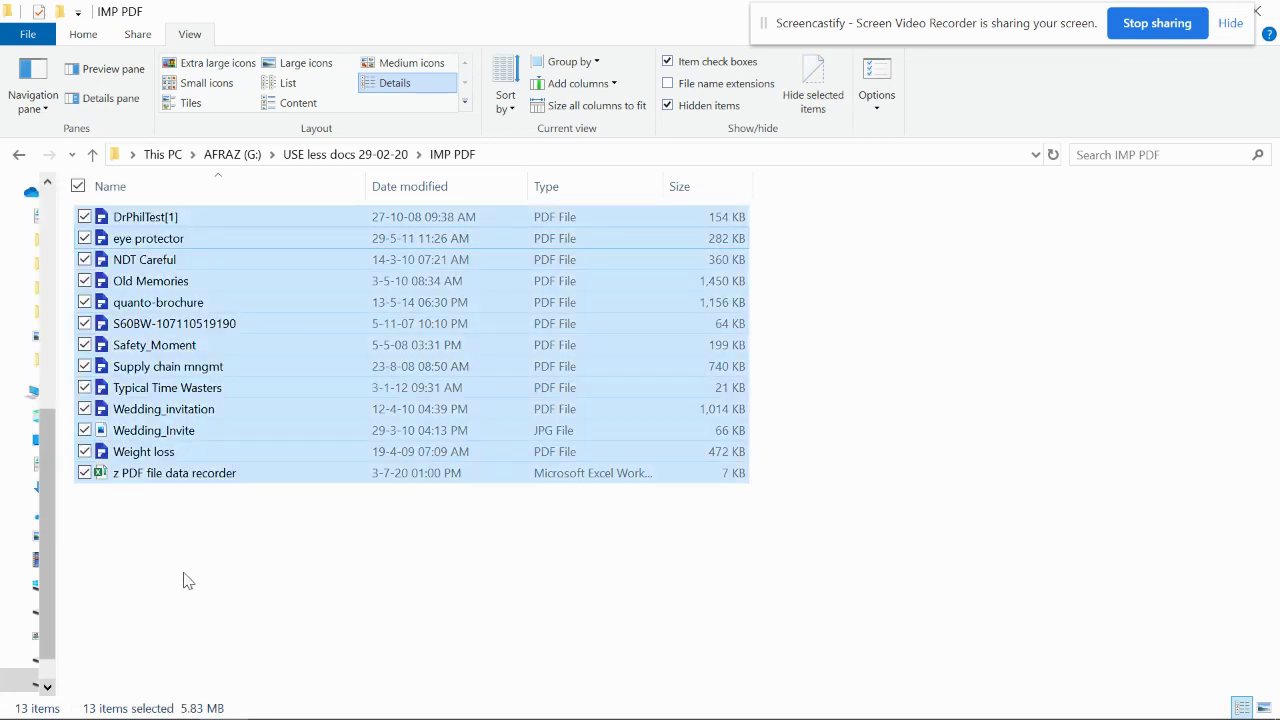
click(84, 473)
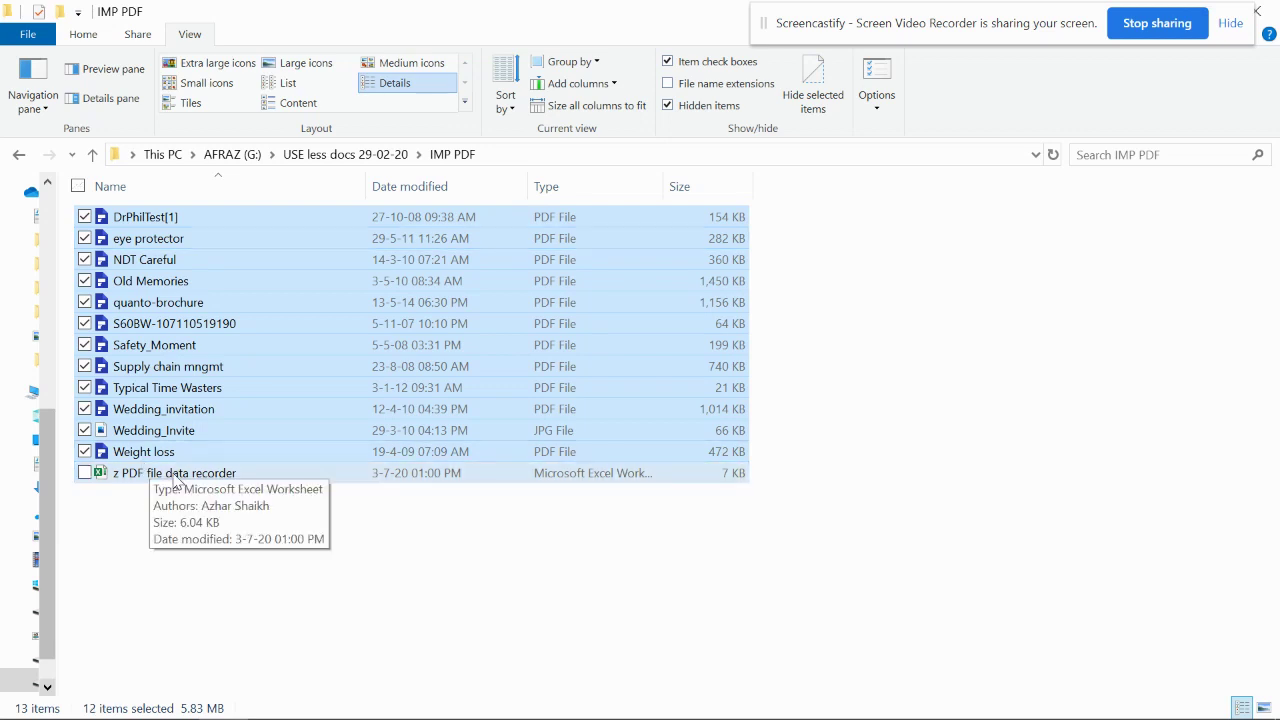
Send the twelve selected files to a new mail message as attachments.
right_click(164, 296)
mouse_move(197, 420)
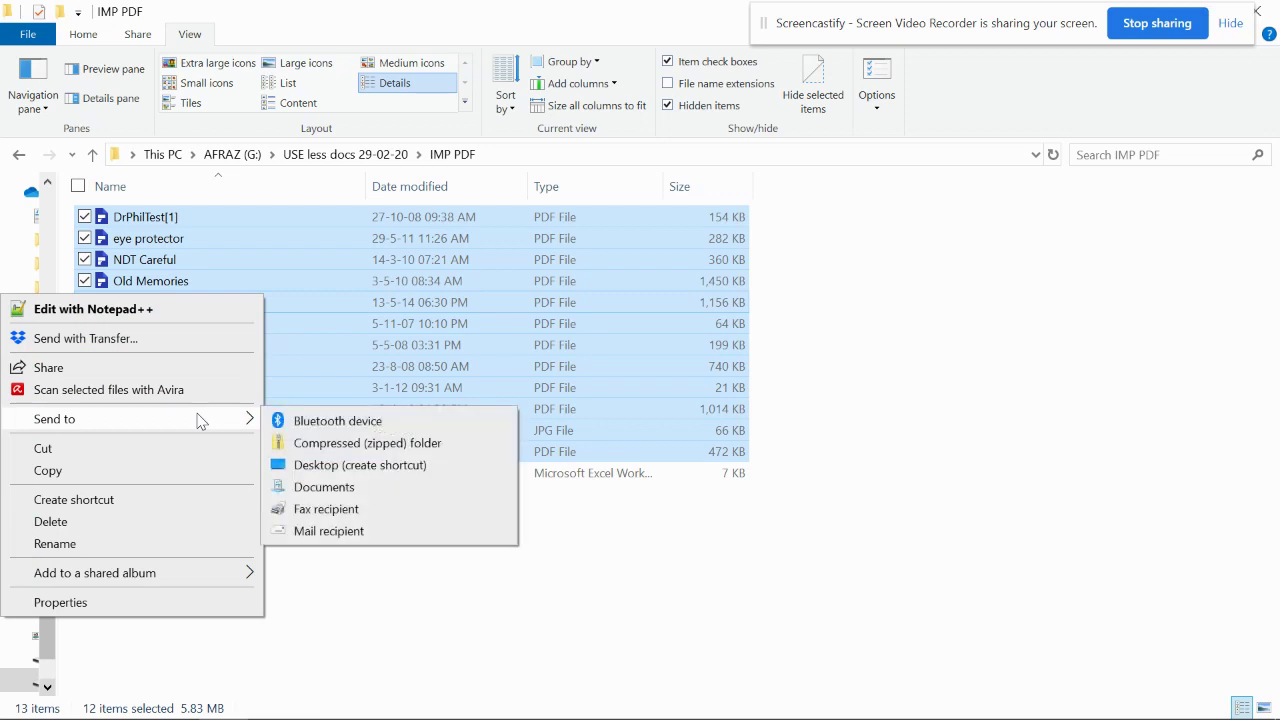
click(345, 532)
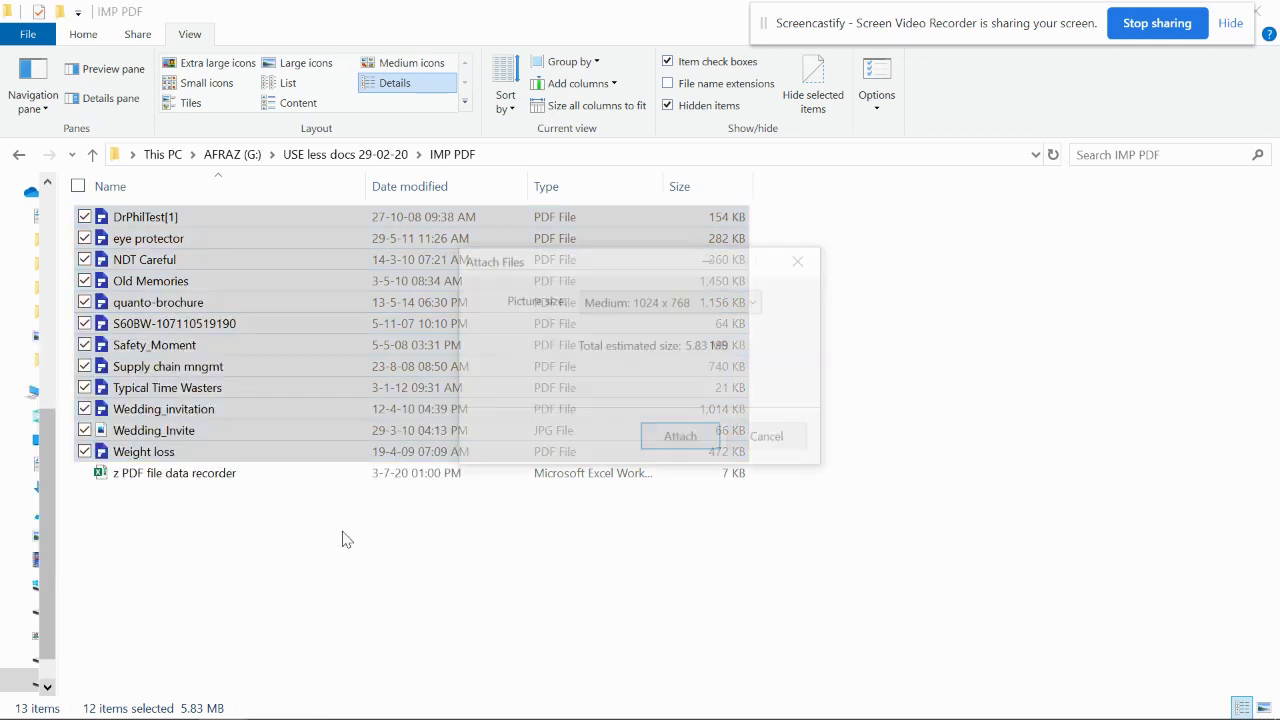
click(681, 440)
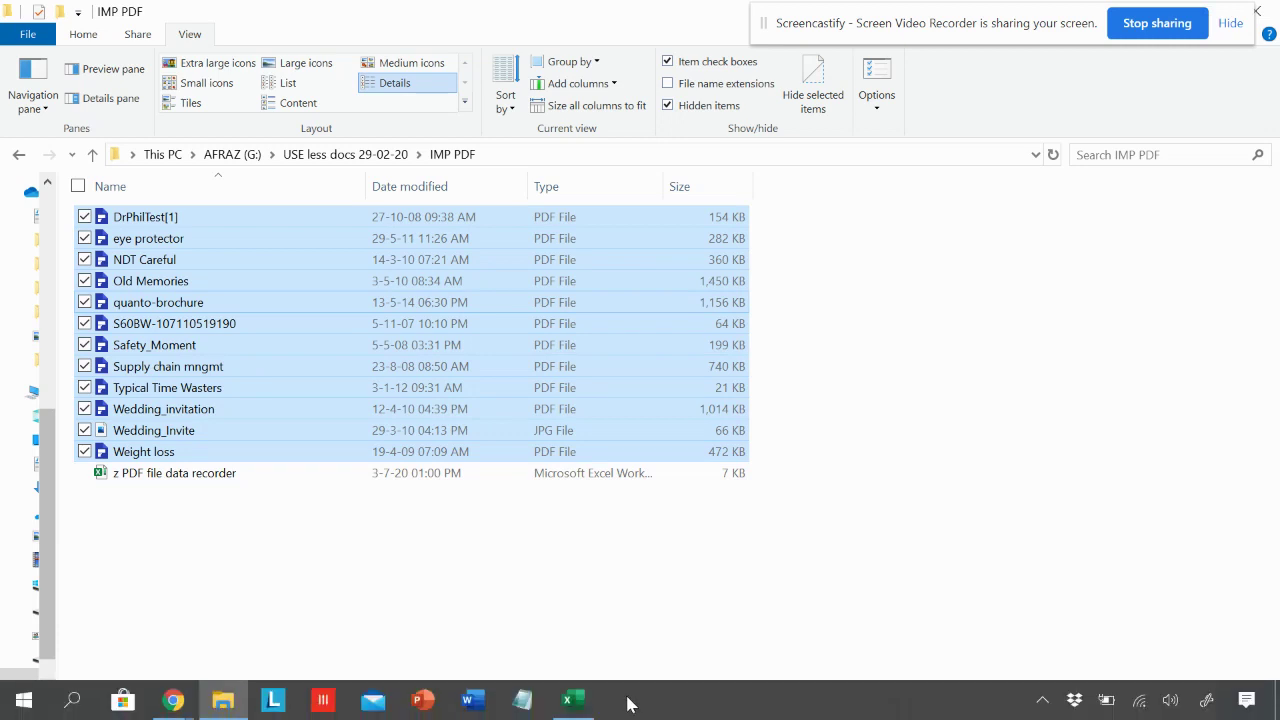
Copy the list of attached file names from the Outlook message body.
mouse_move(626, 702)
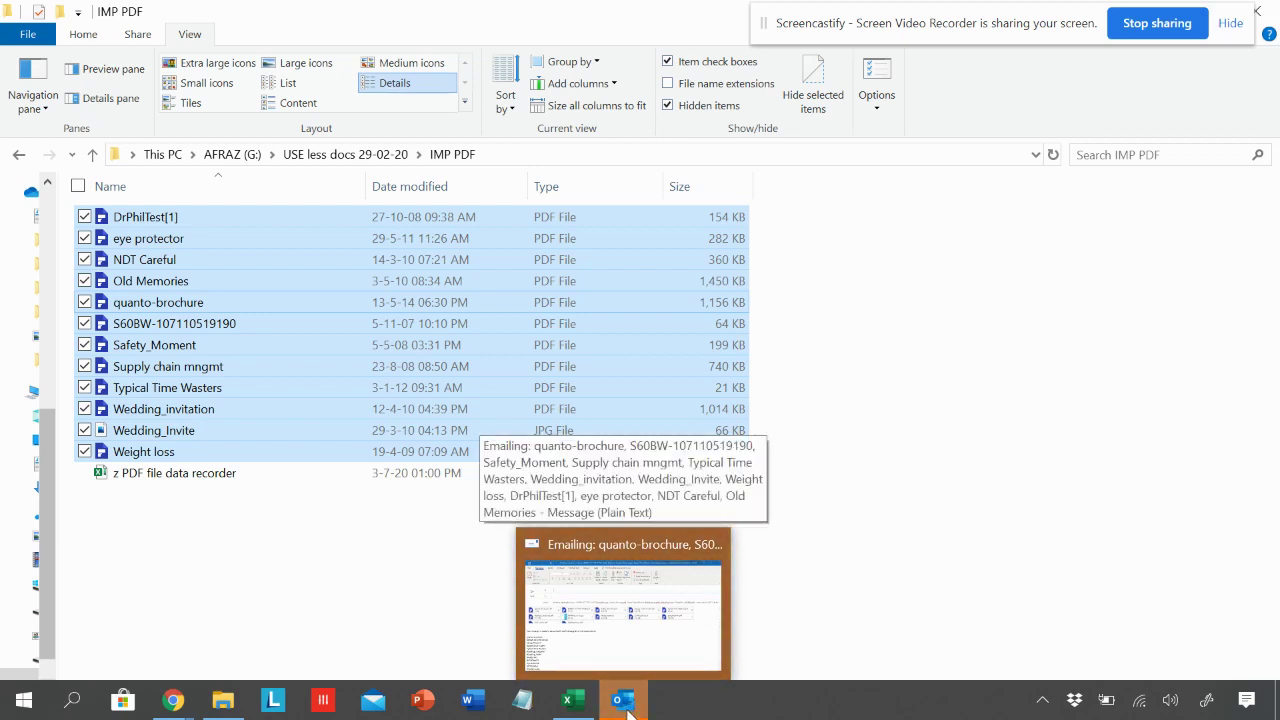
click(624, 702)
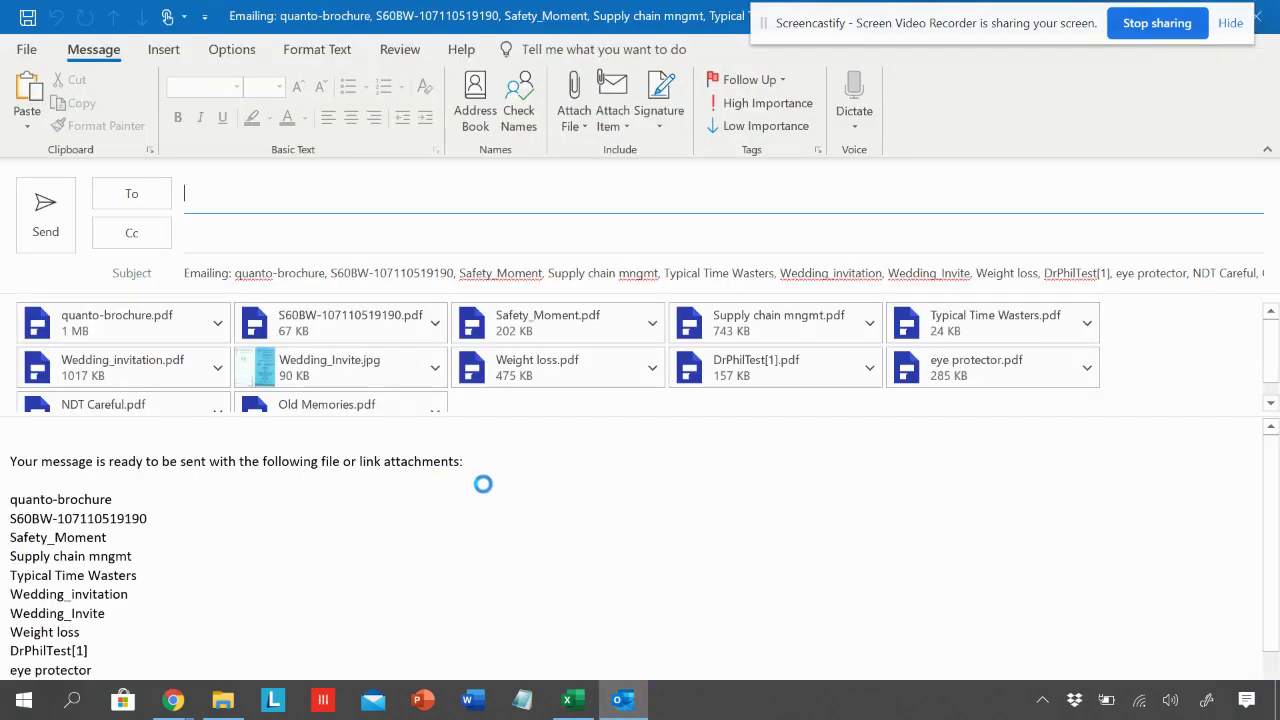
scroll(483, 483, down, 1)
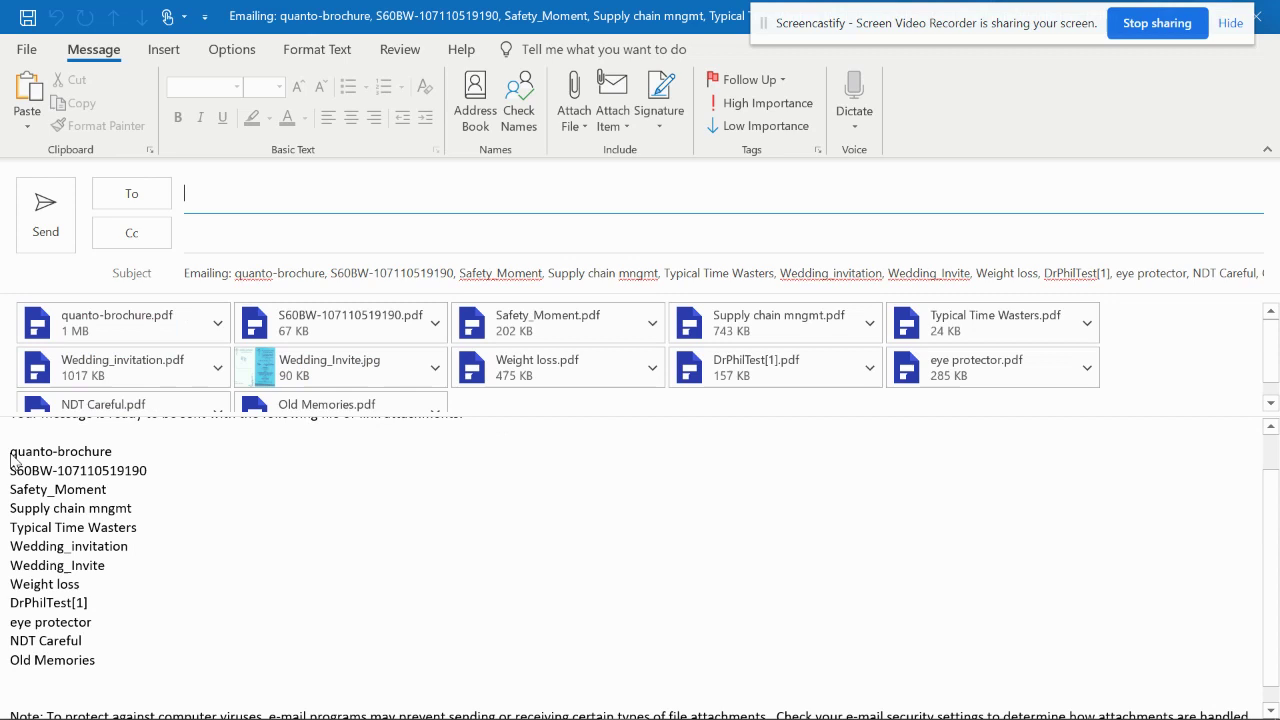
drag(12, 458, 88, 662)
right_click(74, 529)
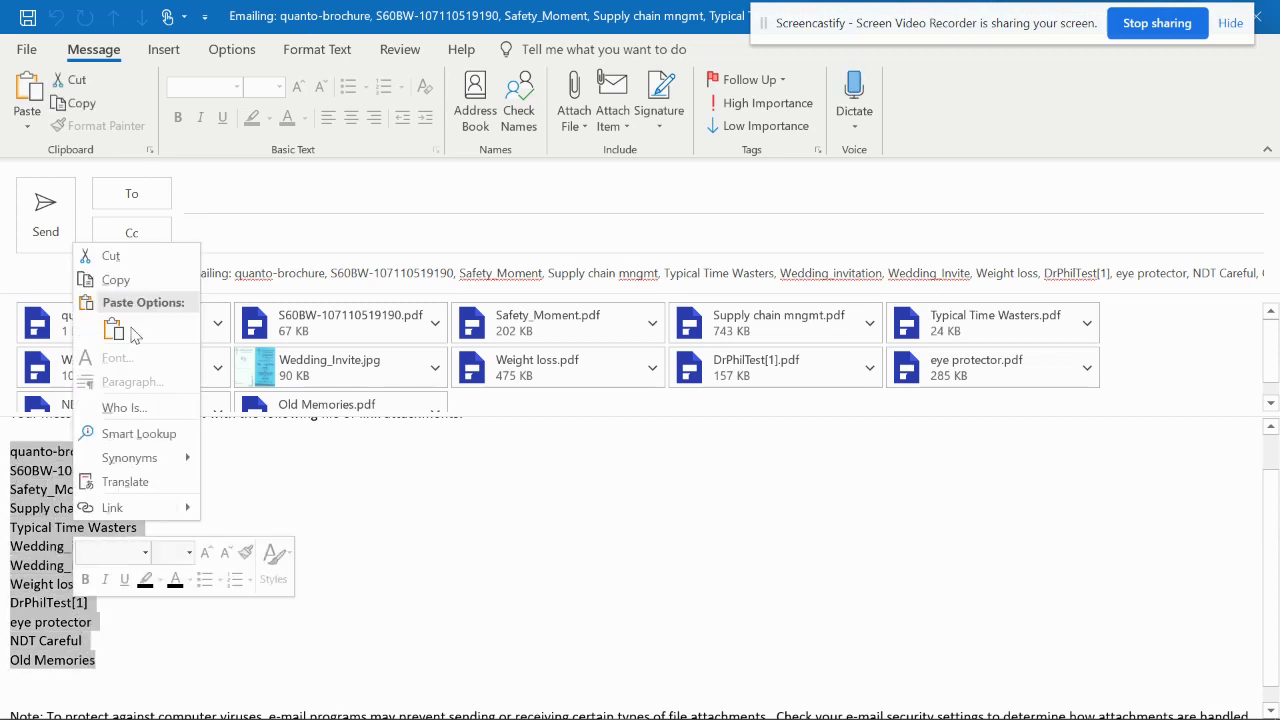
click(116, 280)
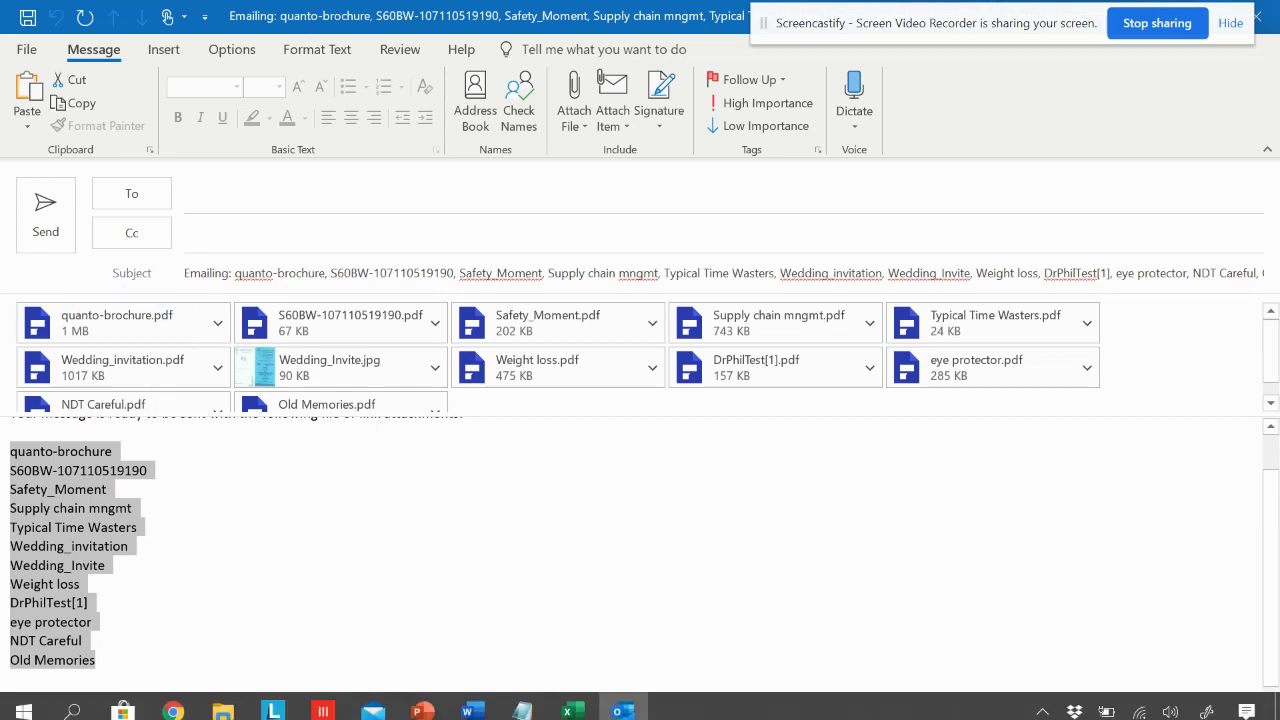
Paste the twelve names into B9 keeping source formatting, then select B7:B20.
click(572, 700)
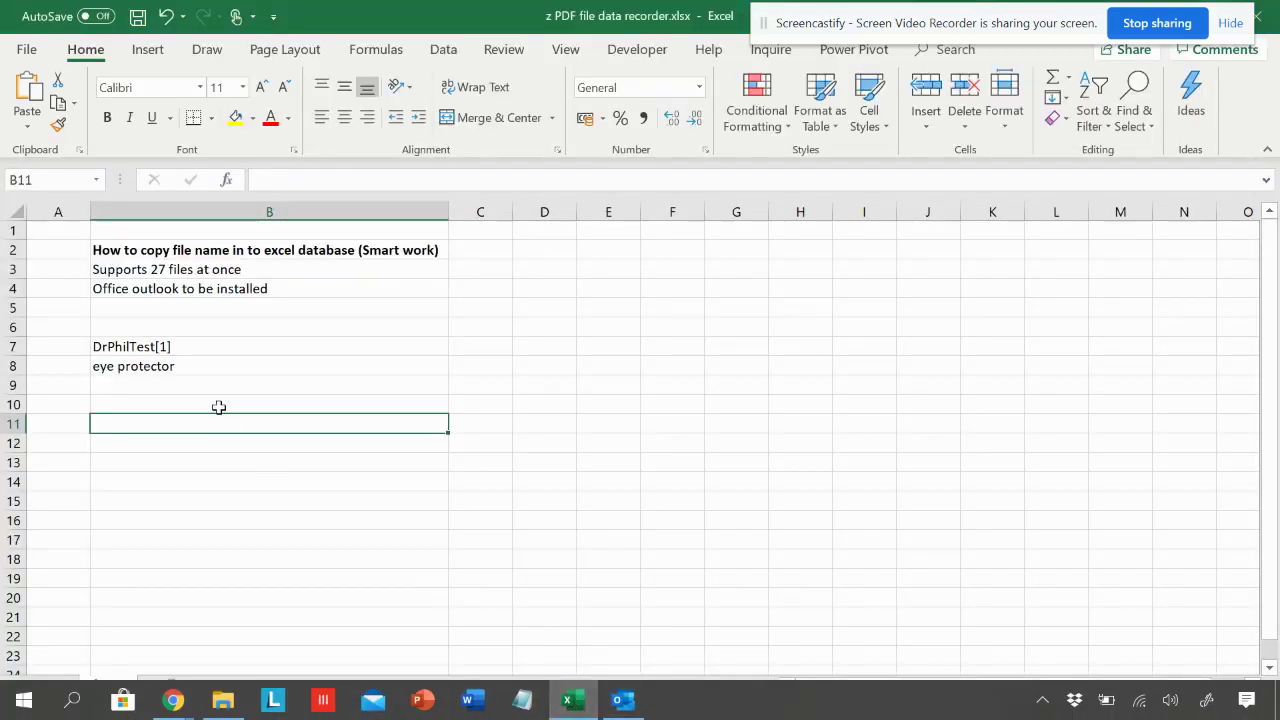
click(175, 388)
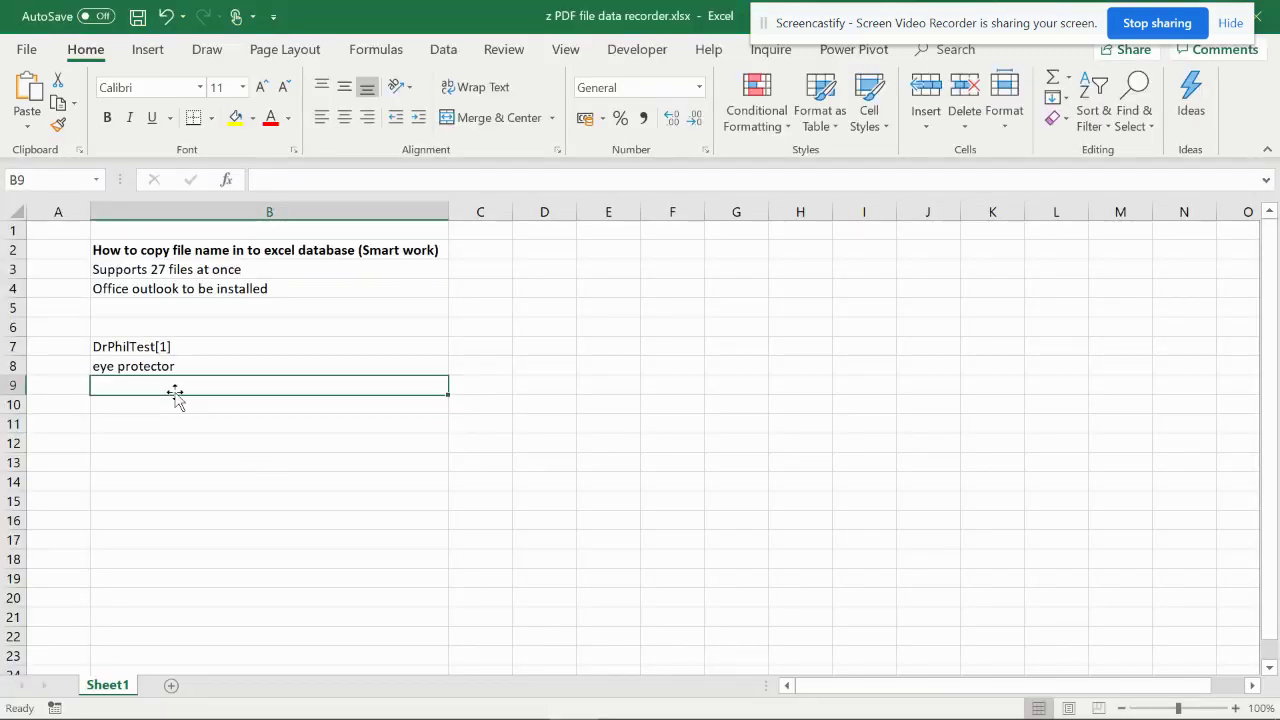
right_click(193, 388)
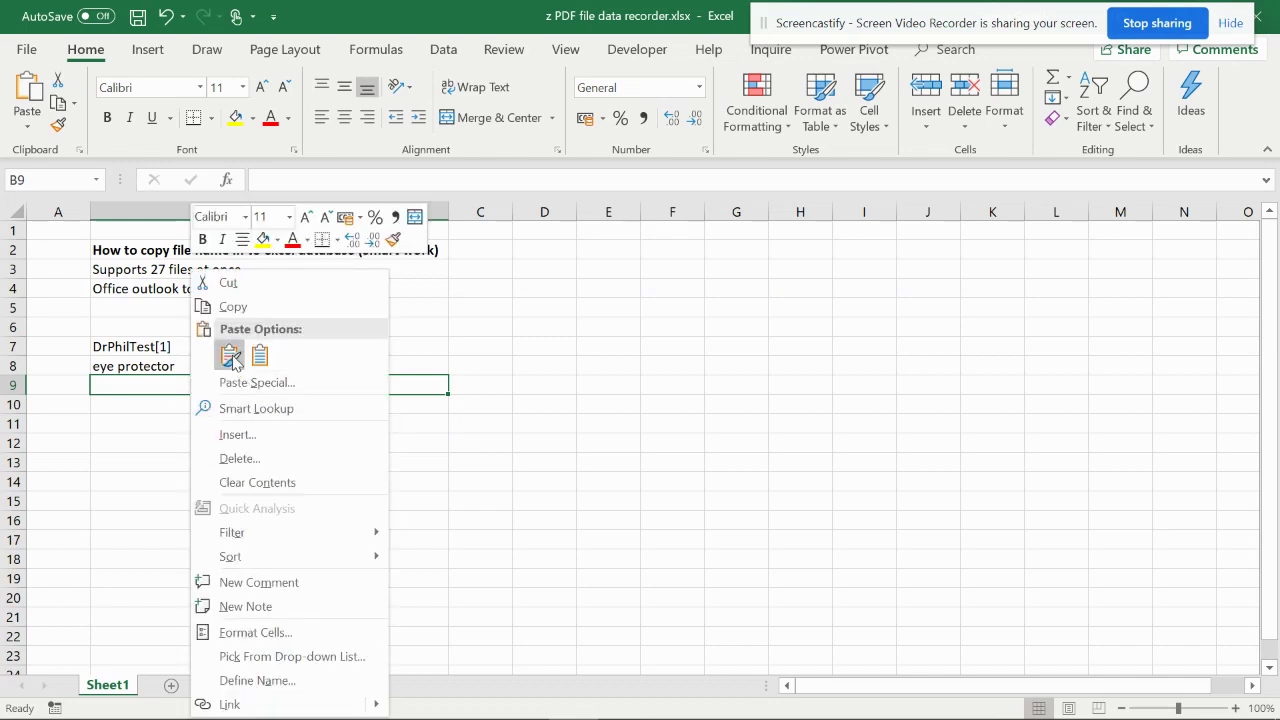
click(231, 354)
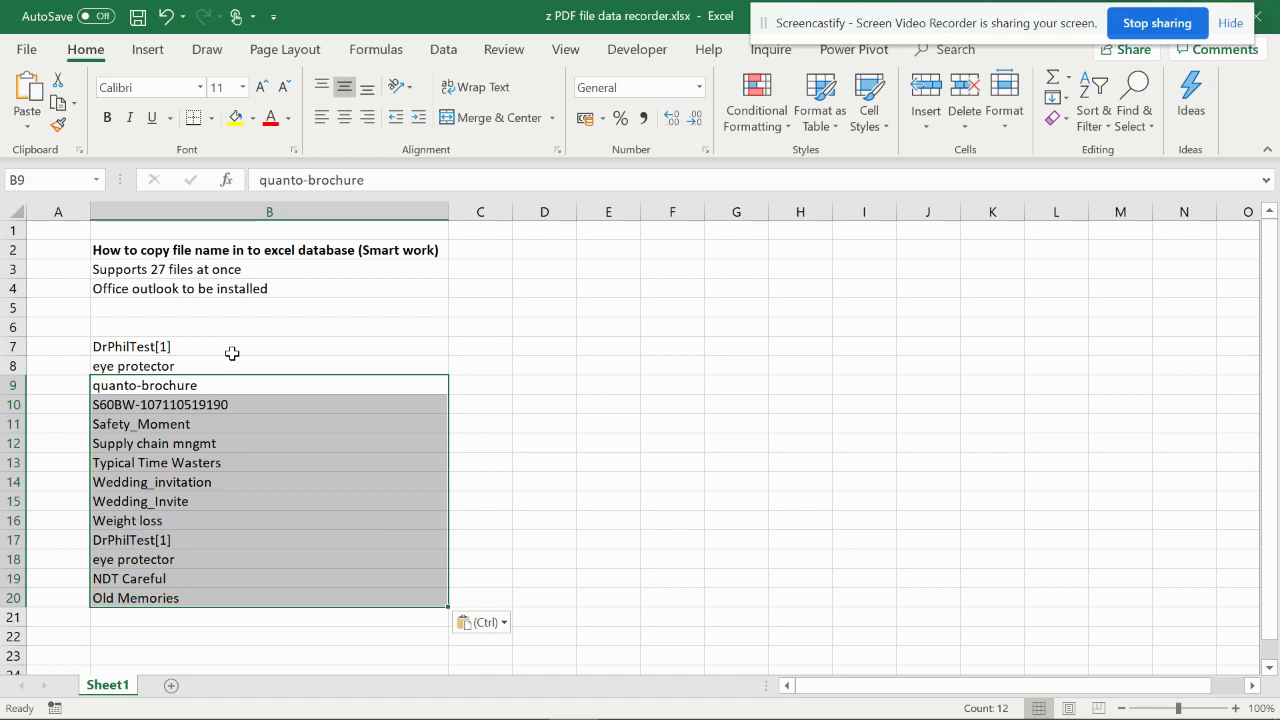
drag(197, 348, 202, 604)
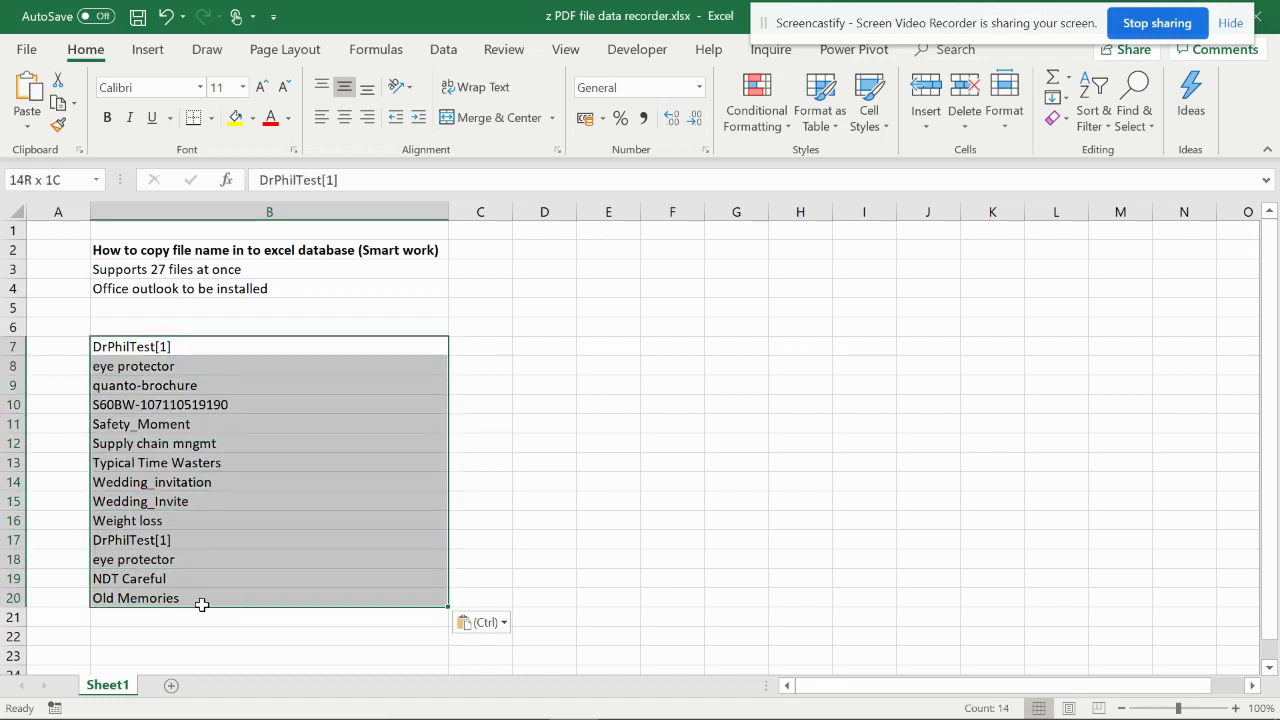
Sort the names A to Z and delete the duplicate DrPhilTest[1] and eye protector rows.
click(443, 49)
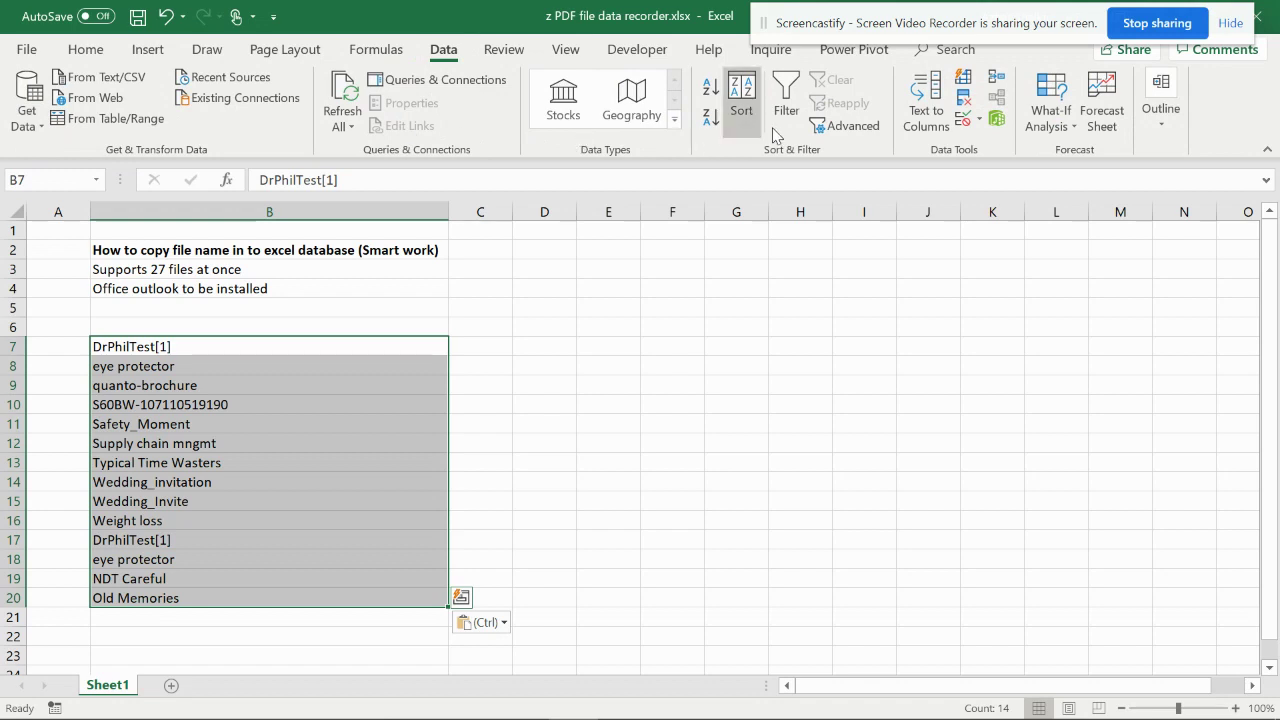
click(711, 88)
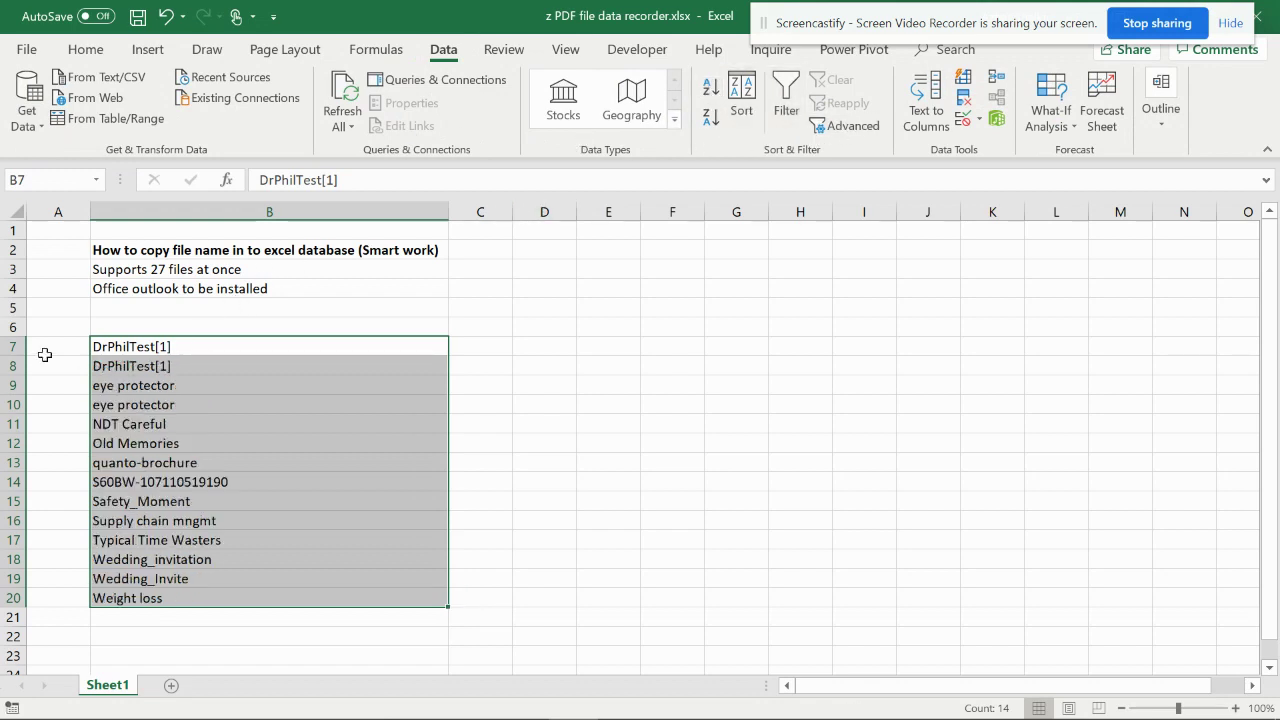
click(13, 346)
right_click(13, 346)
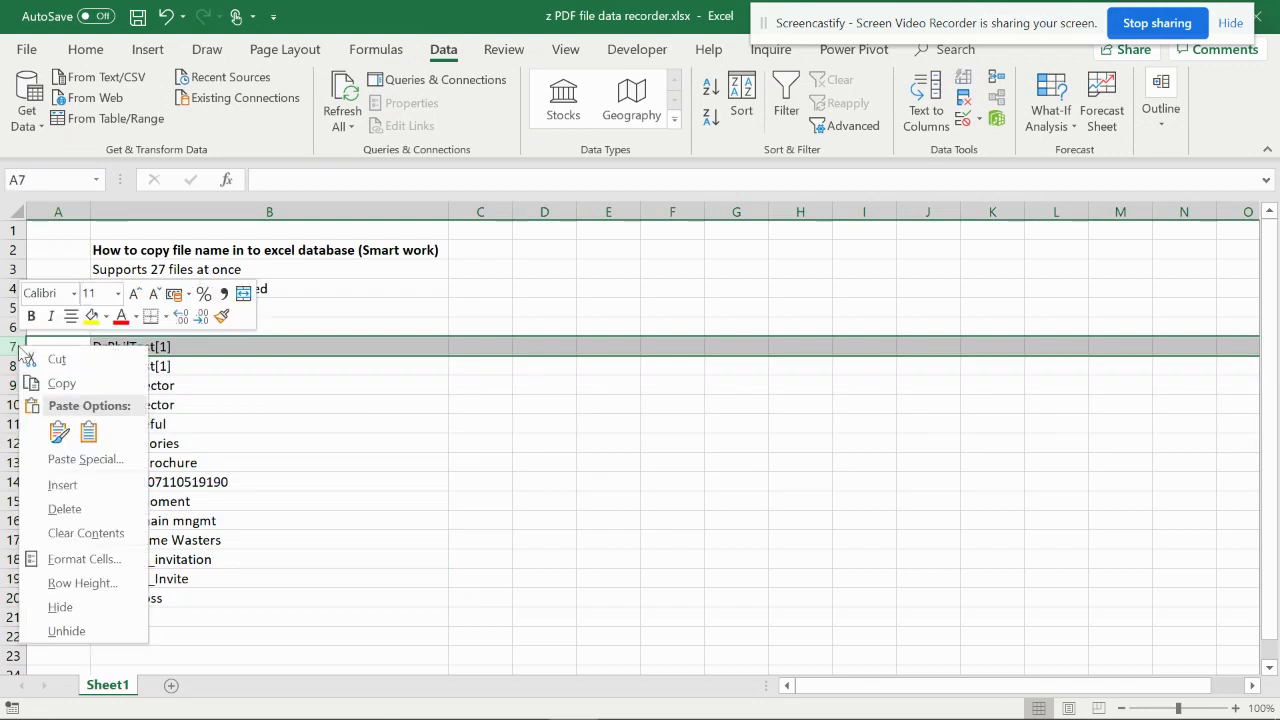
click(65, 509)
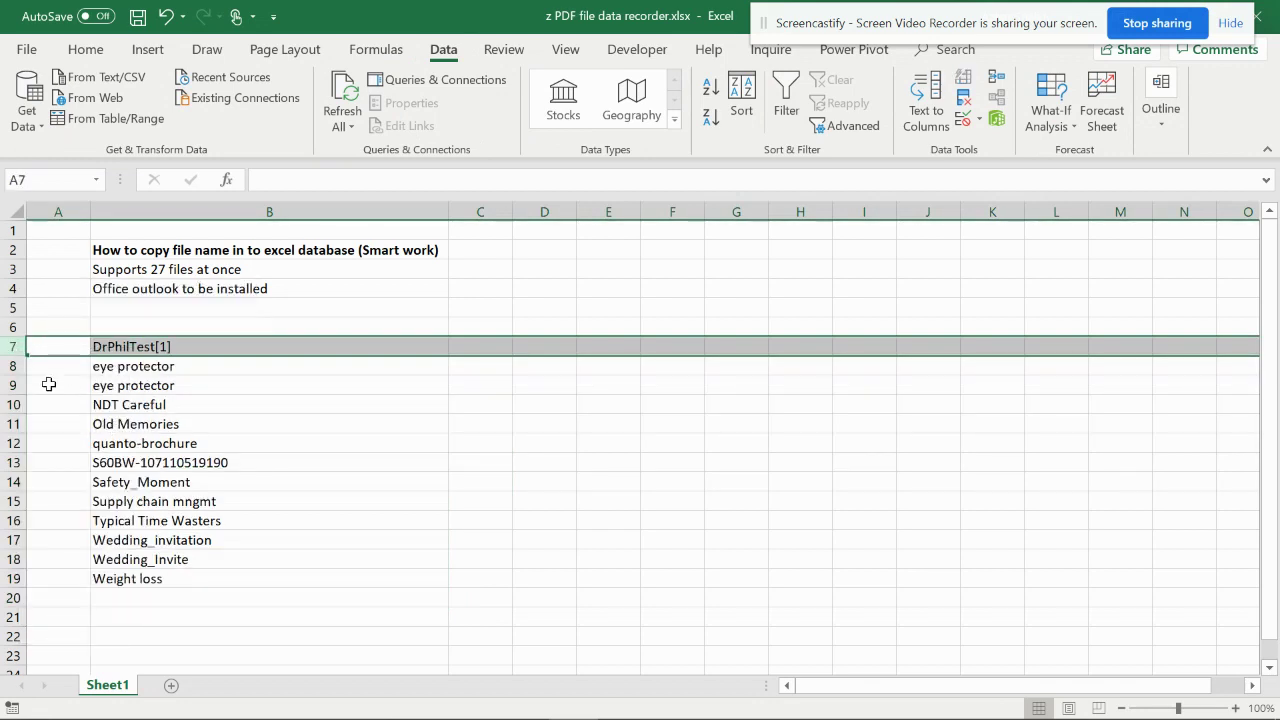
right_click(16, 366)
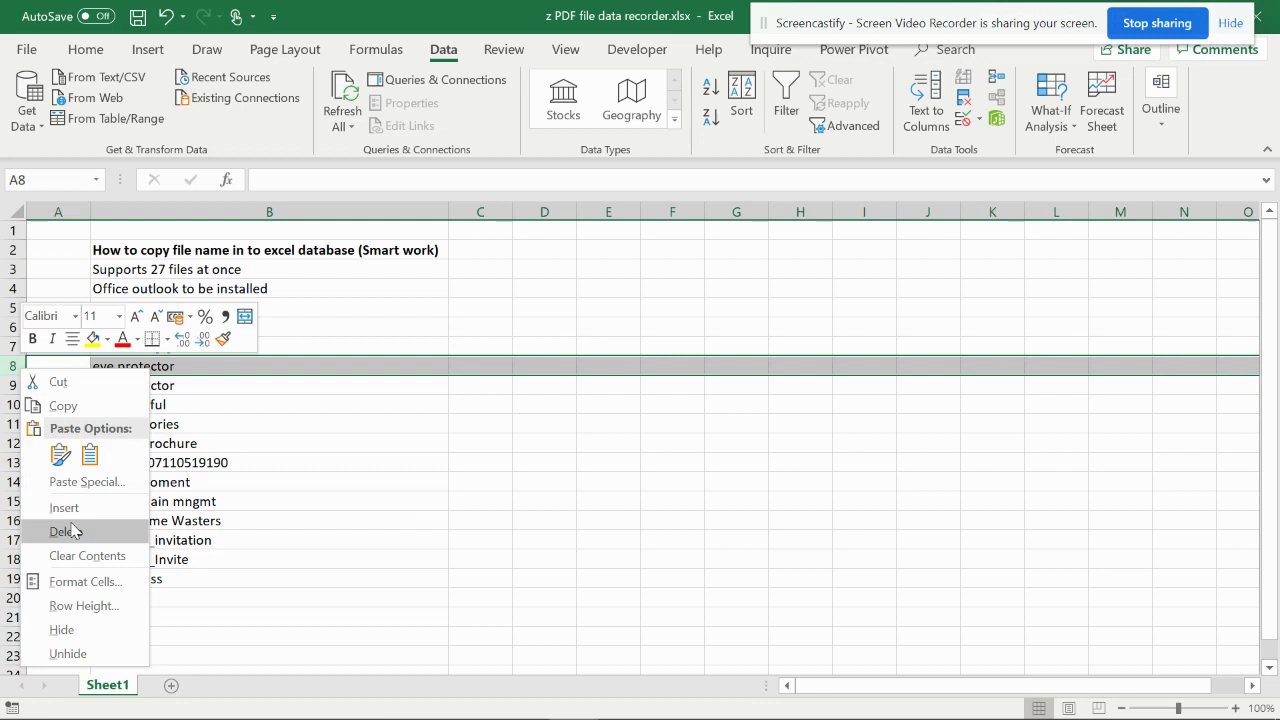
click(65, 531)
Close the Outlook email message without sending it.
click(316, 477)
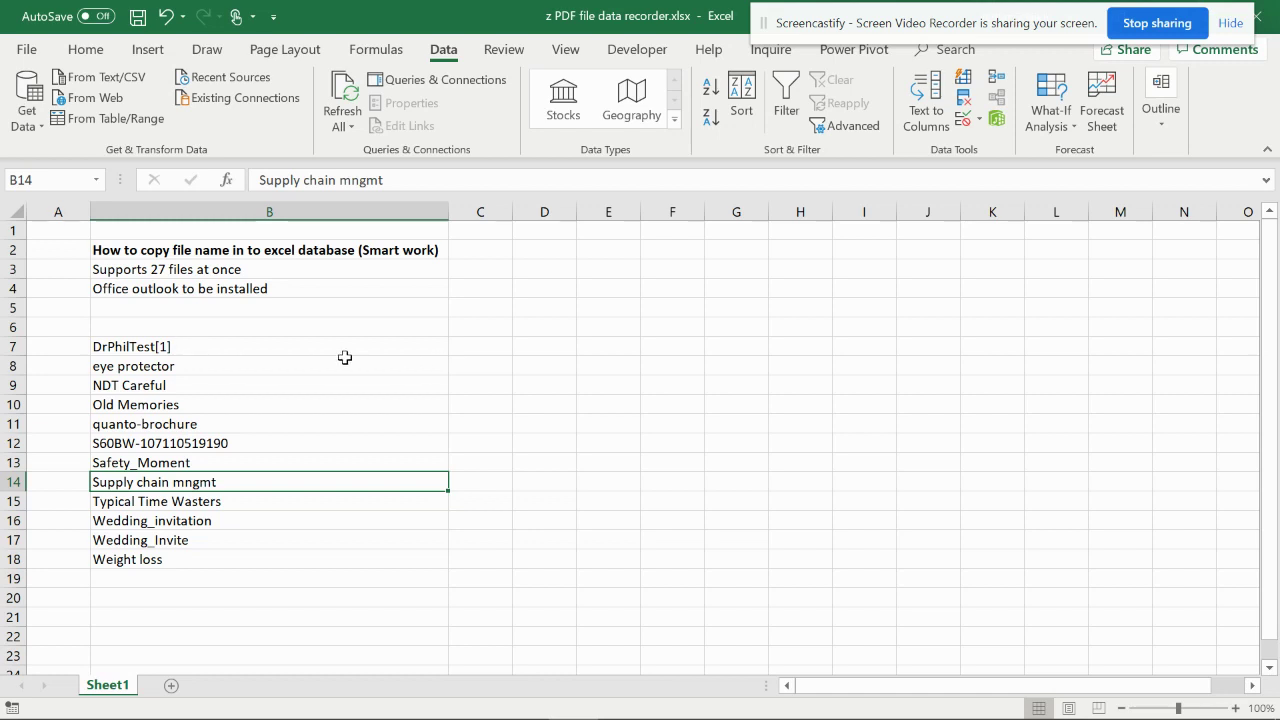
click(624, 704)
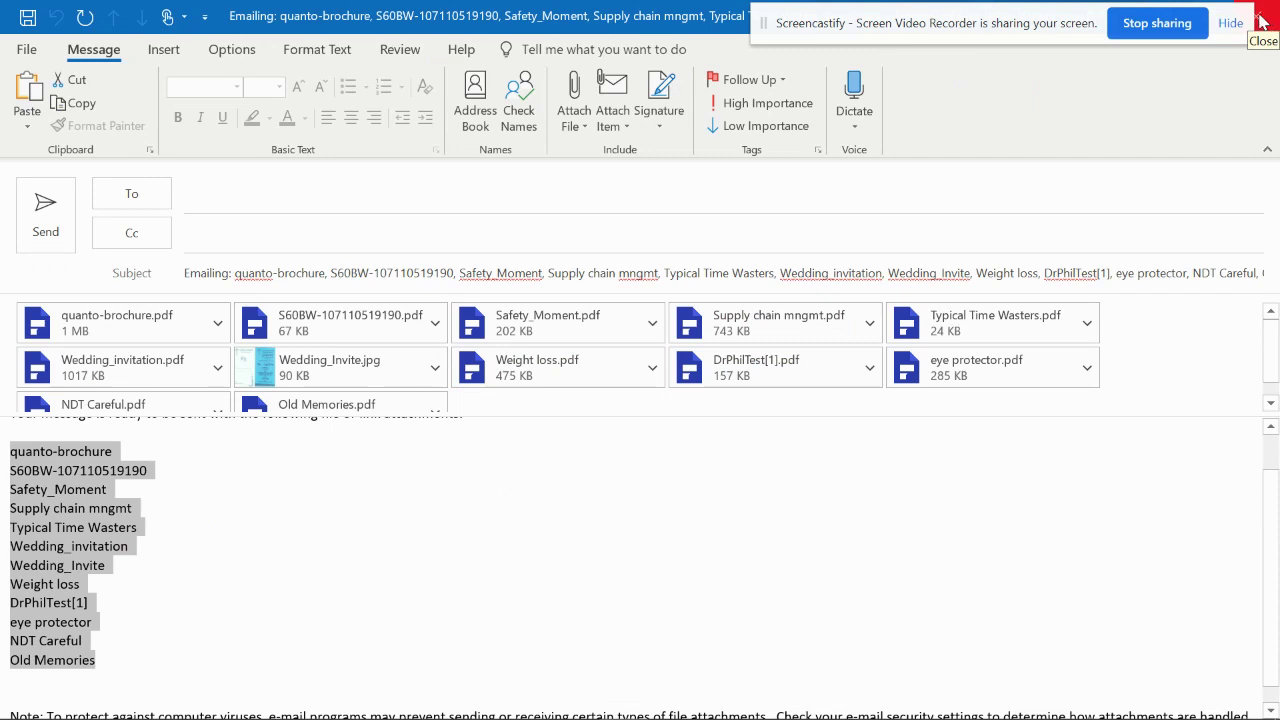
click(1262, 22)
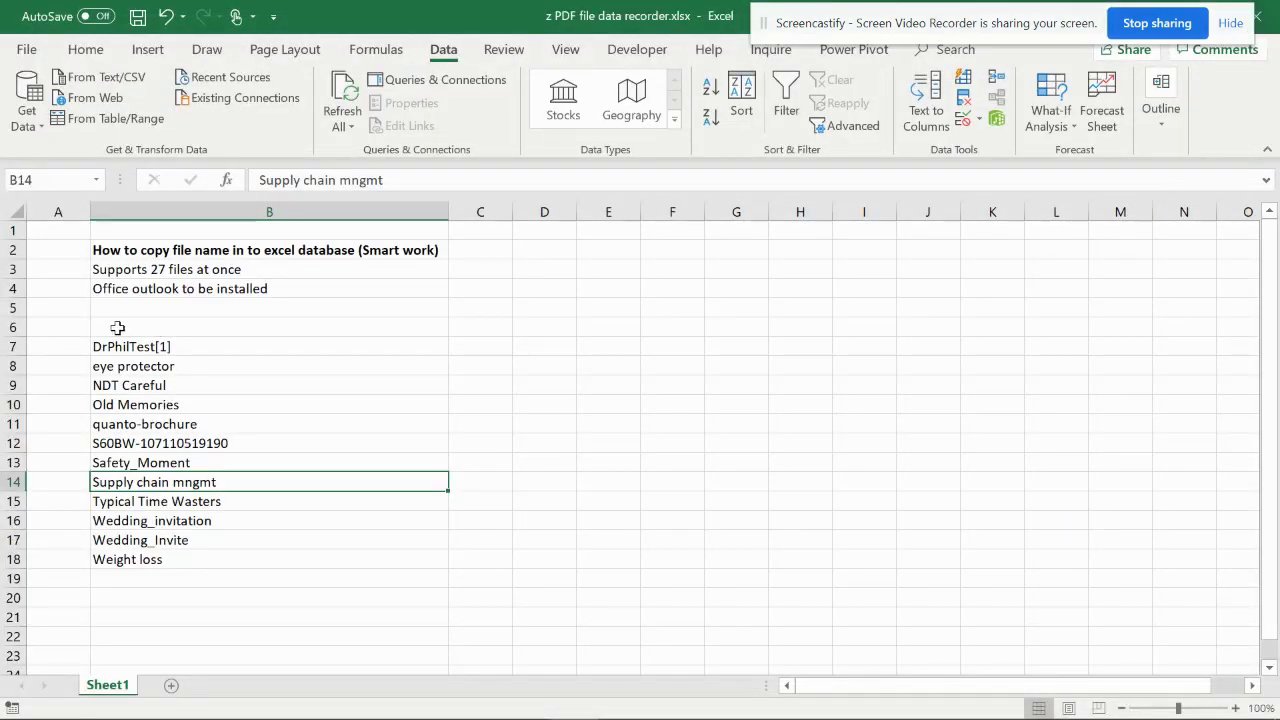
double_click(168, 270)
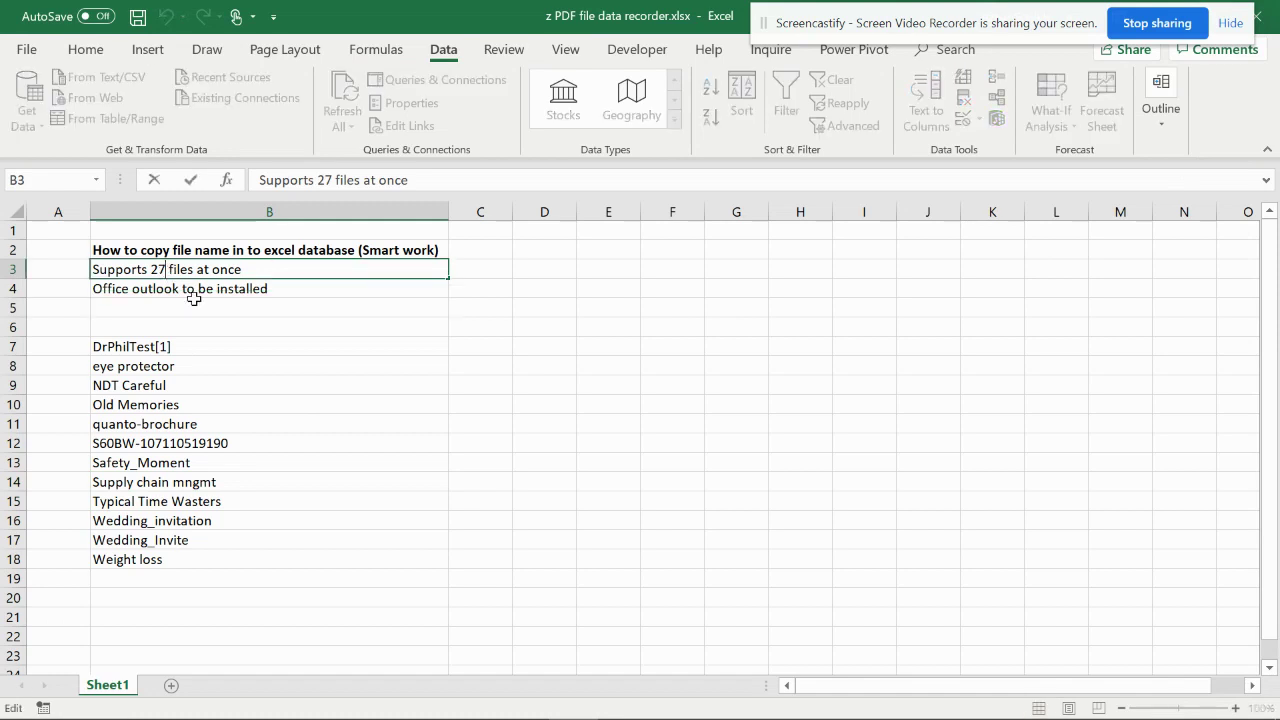
click(308, 397)
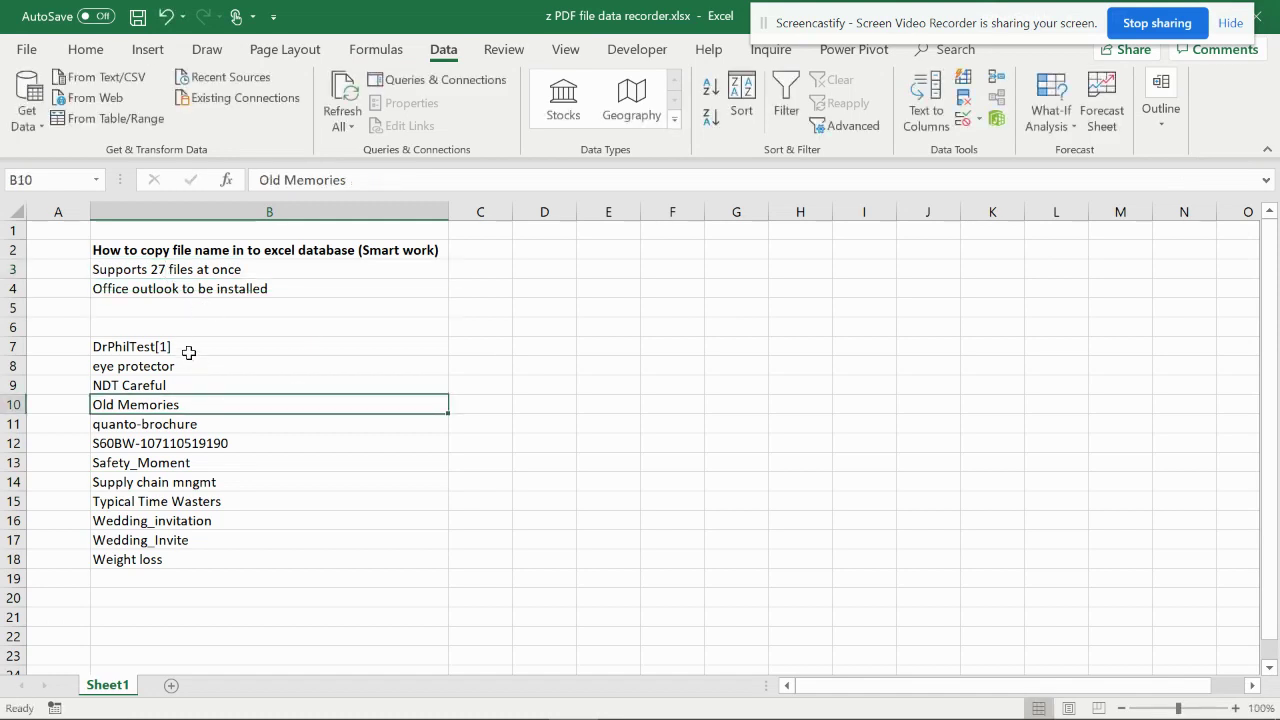